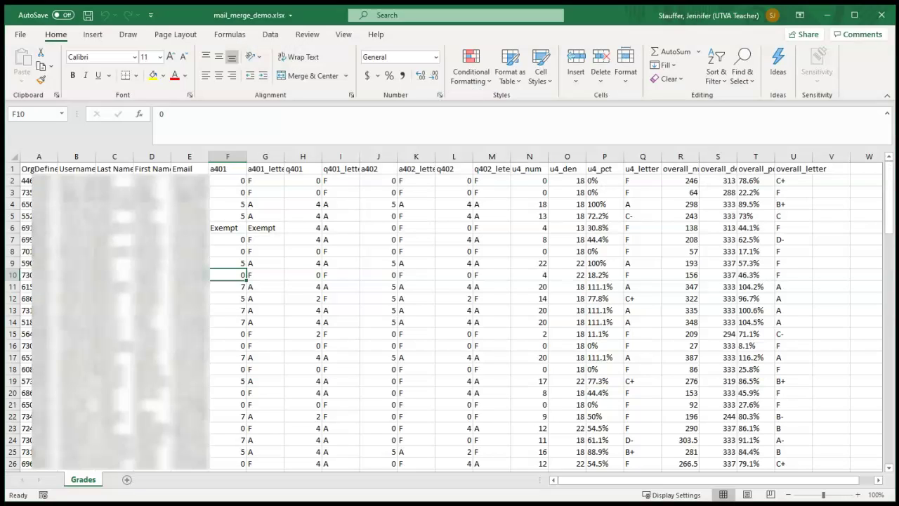
- Review the OrgDefinedId, a401 and Email column headings in Excel, then switch to blank Word
{"action": "left_click", "coordinate": [30, 169]}
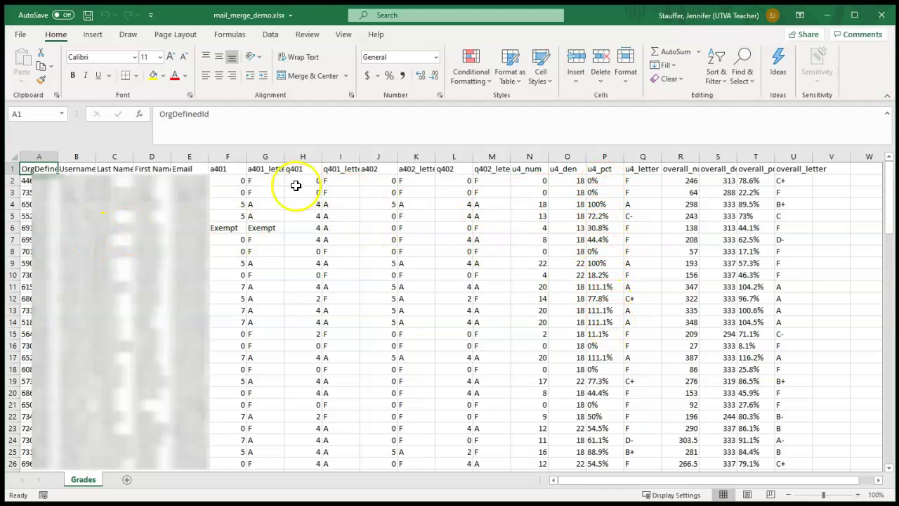
{"action": "left_click", "coordinate": [229, 169]}
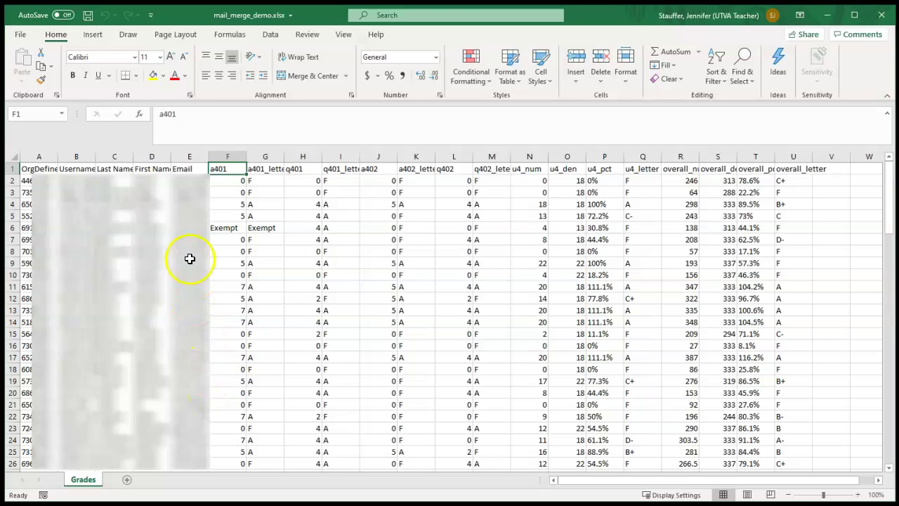
{"action": "left_click", "coordinate": [183, 172]}
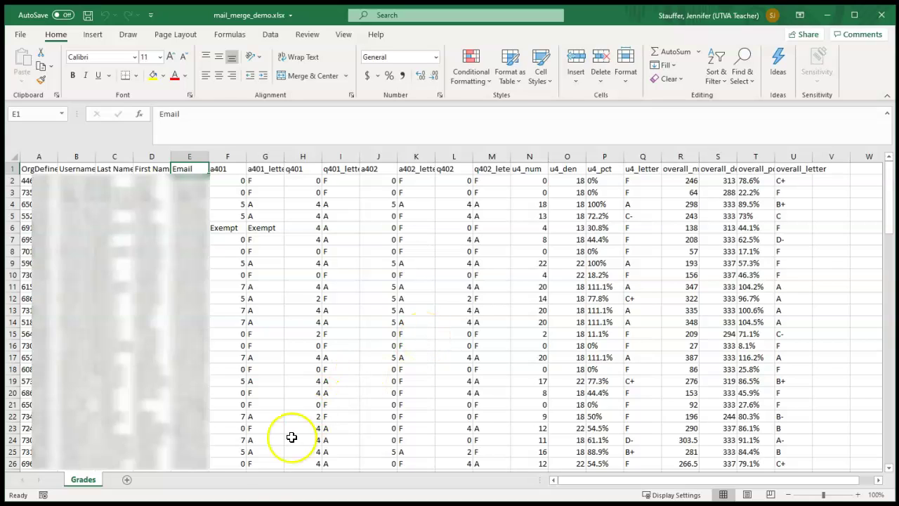
{"action": "left_click", "coordinate": [216, 484]}
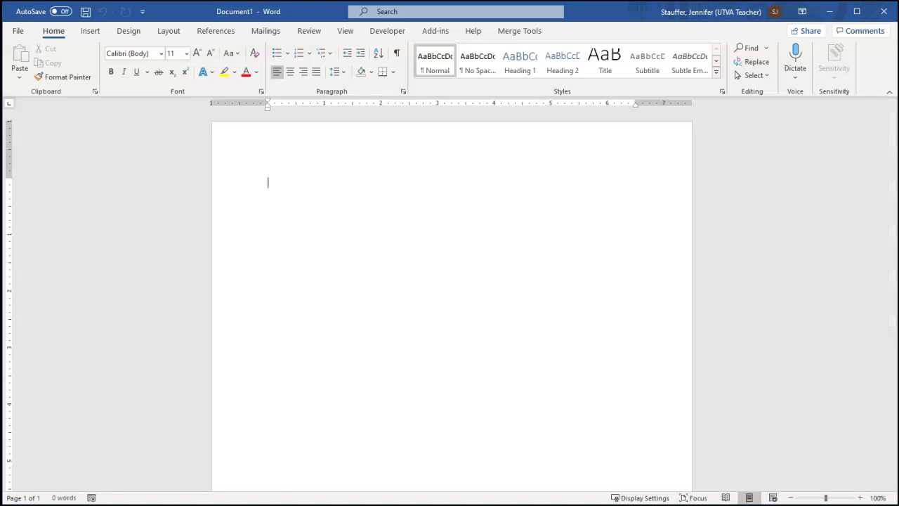
- Launch the Step-by-Step Mail Merge Wizard for E-mail messages using the current document
{"action": "left_click", "coordinate": [256, 37]}
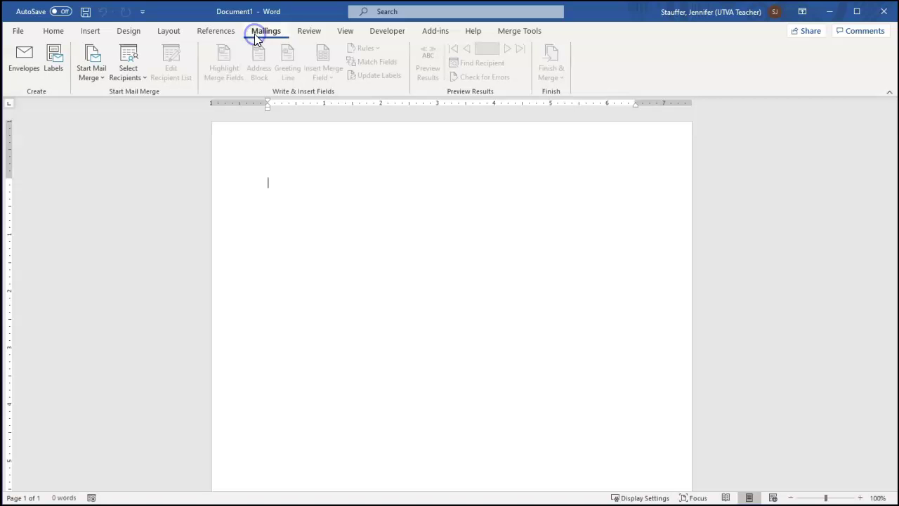
{"action": "left_click", "coordinate": [102, 80]}
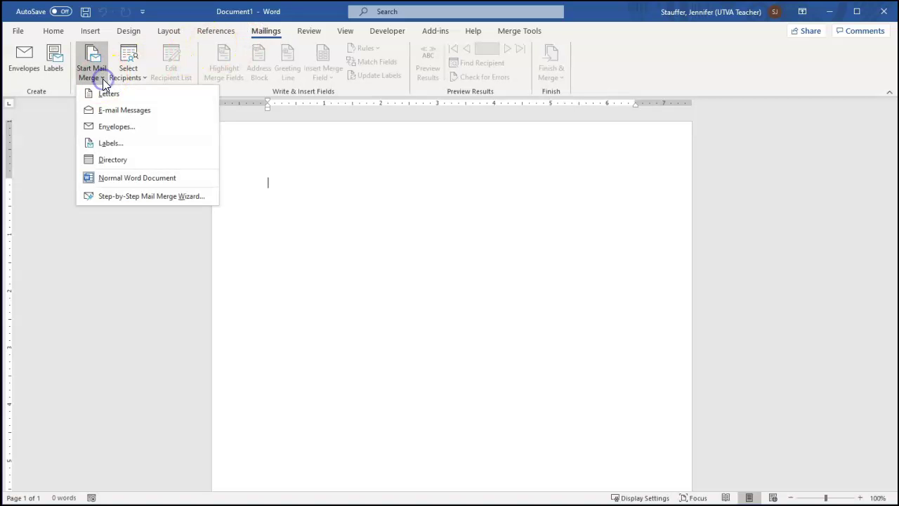
{"action": "left_click", "coordinate": [105, 198]}
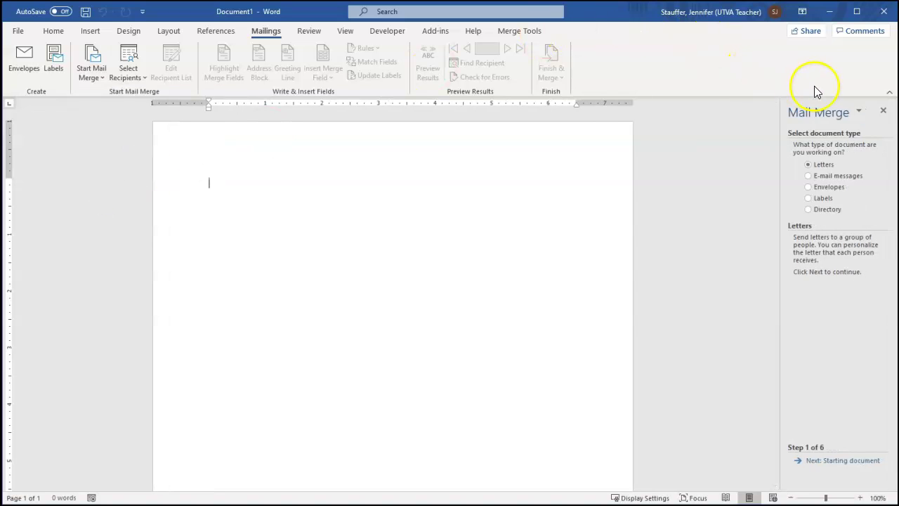
{"action": "left_click", "coordinate": [819, 178]}
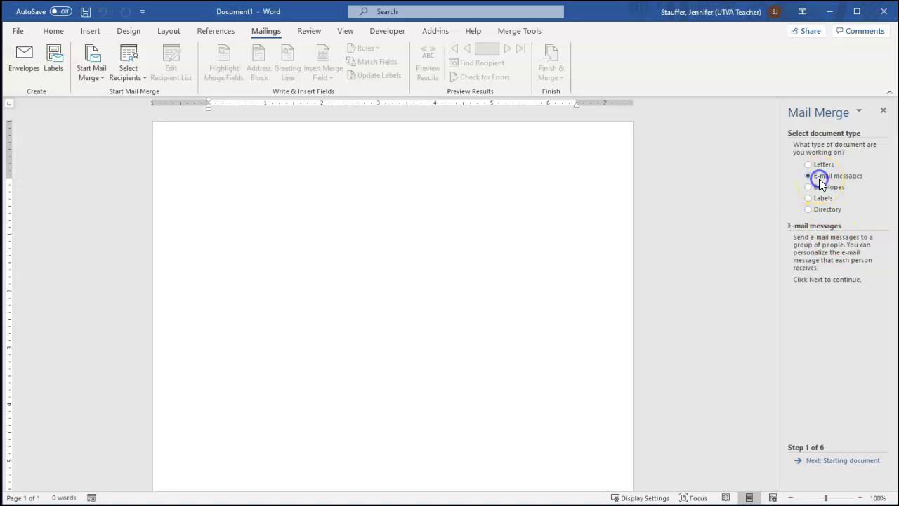
{"action": "left_click", "coordinate": [825, 461]}
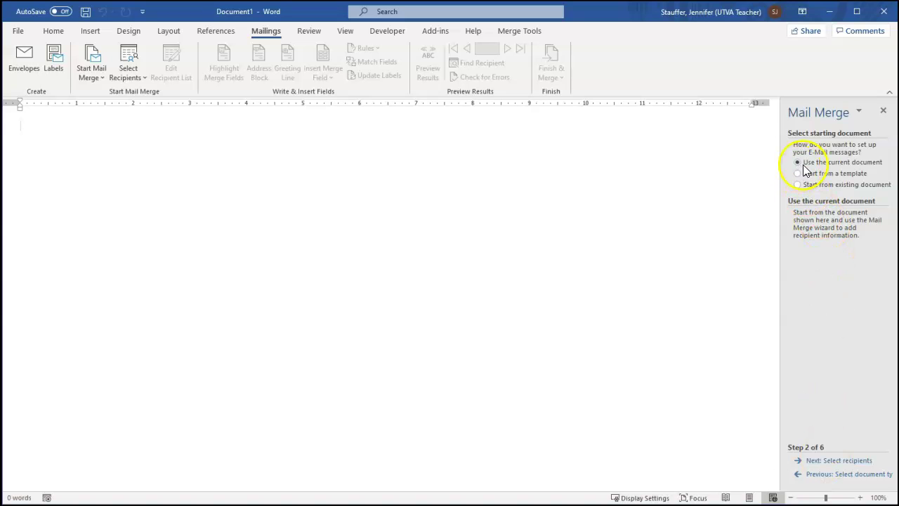
{"action": "left_click", "coordinate": [824, 462]}
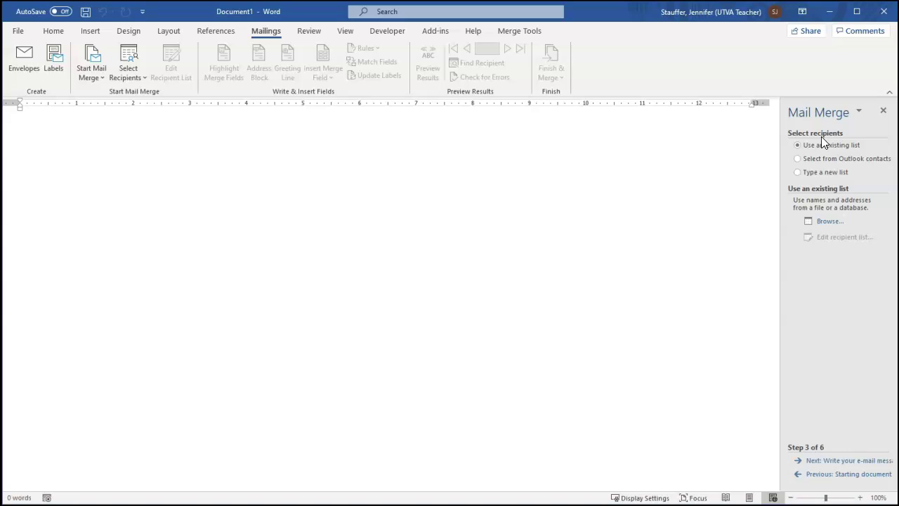
- Attach the Grades$ sheet of mail_merge_demo.xlsx on the Desktop as the recipient list
{"action": "left_click", "coordinate": [826, 223]}
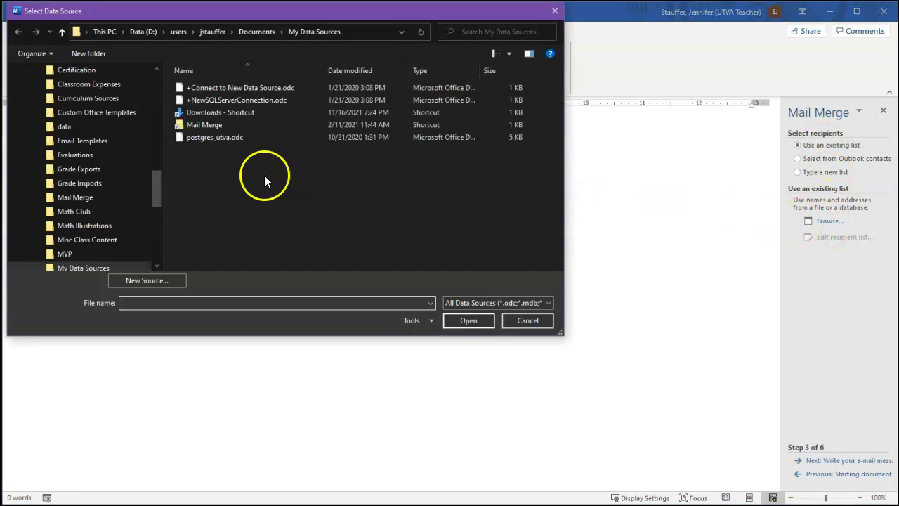
{"action": "left_click_drag", "start_coordinate": [158, 194], "coordinate": [134, 71]}
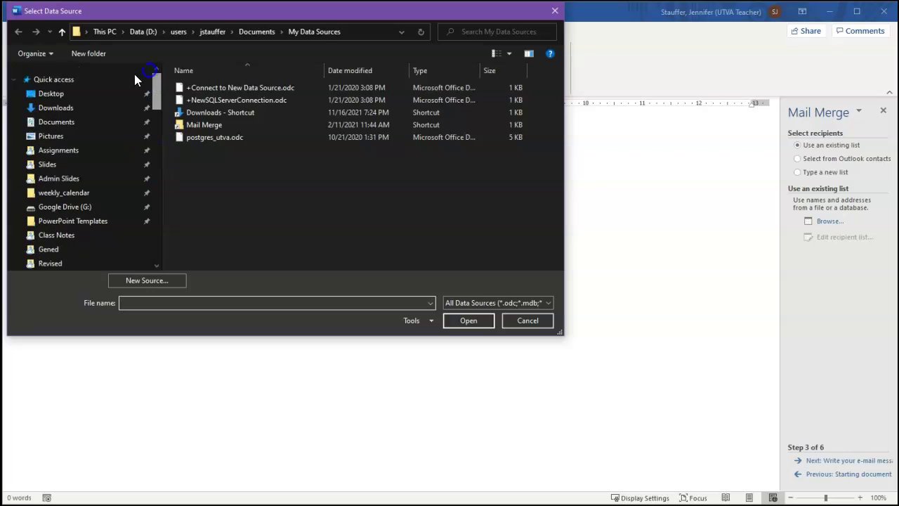
{"action": "left_click", "coordinate": [54, 95]}
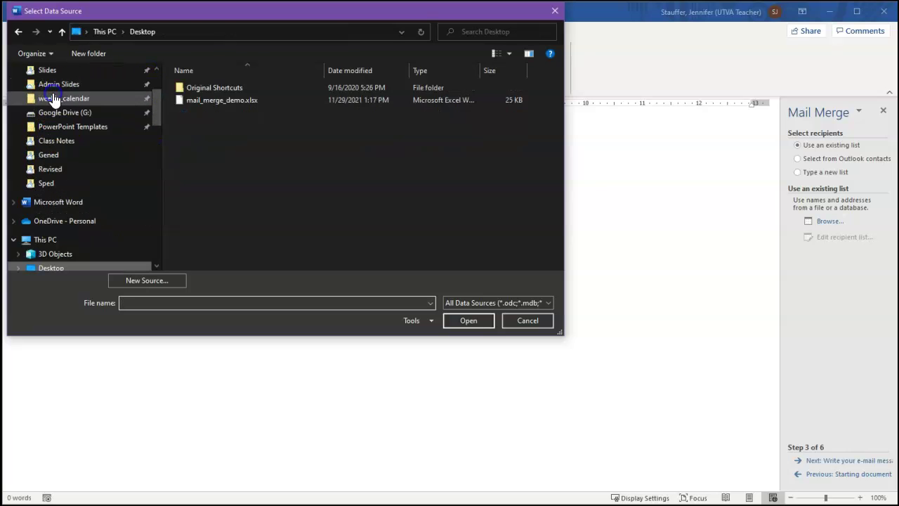
{"action": "left_click", "coordinate": [216, 103]}
{"action": "double_click", "coordinate": [216, 103]}
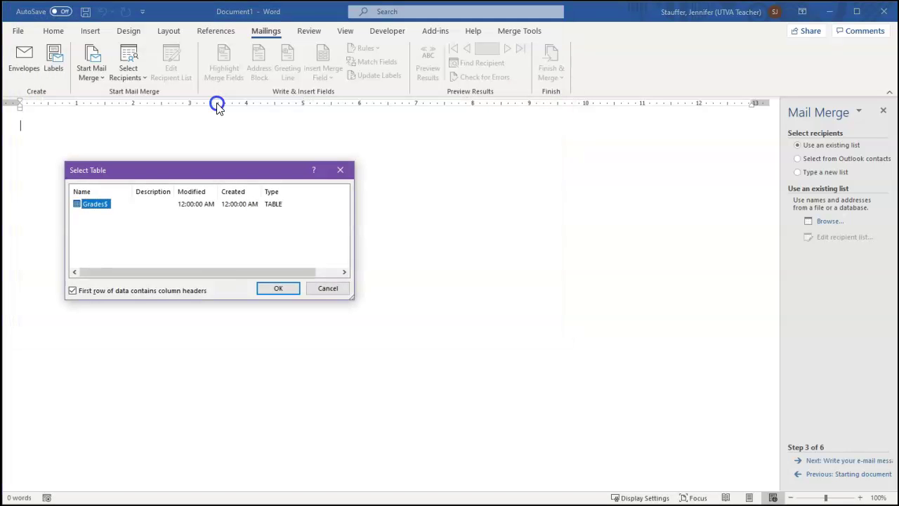
{"action": "left_click", "coordinate": [101, 208]}
{"action": "left_click", "coordinate": [274, 289]}
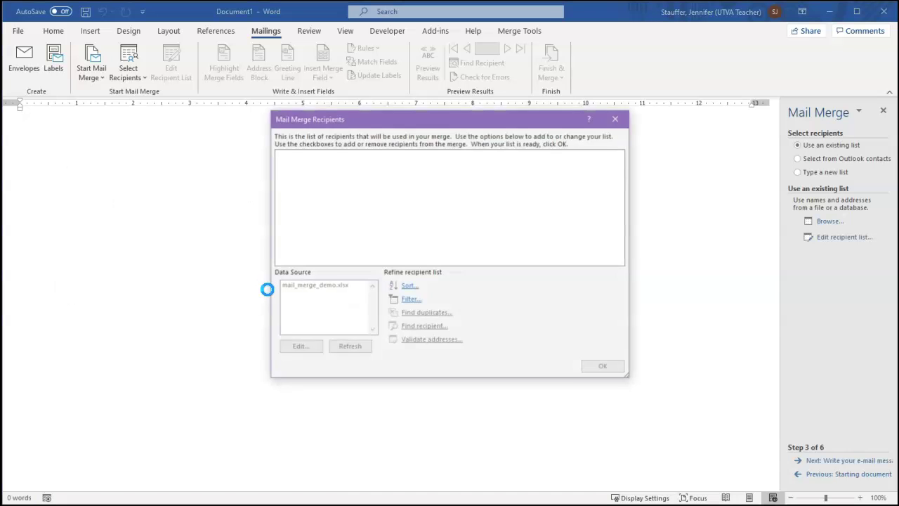
- Enlarge the recipient list, test excluding students, then re-include every recipient
{"action": "left_click_drag", "start_coordinate": [332, 117], "coordinate": [194, 50]}
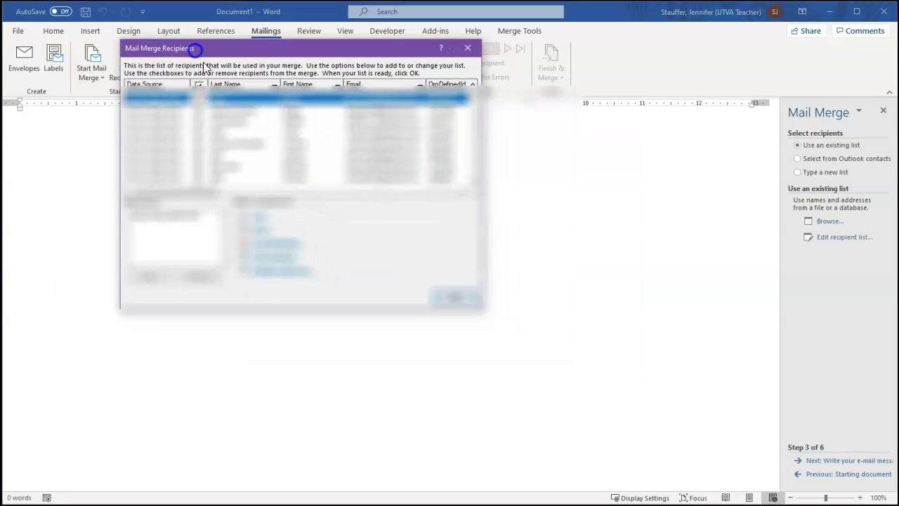
{"action": "left_click_drag", "start_coordinate": [477, 312], "coordinate": [856, 475]}
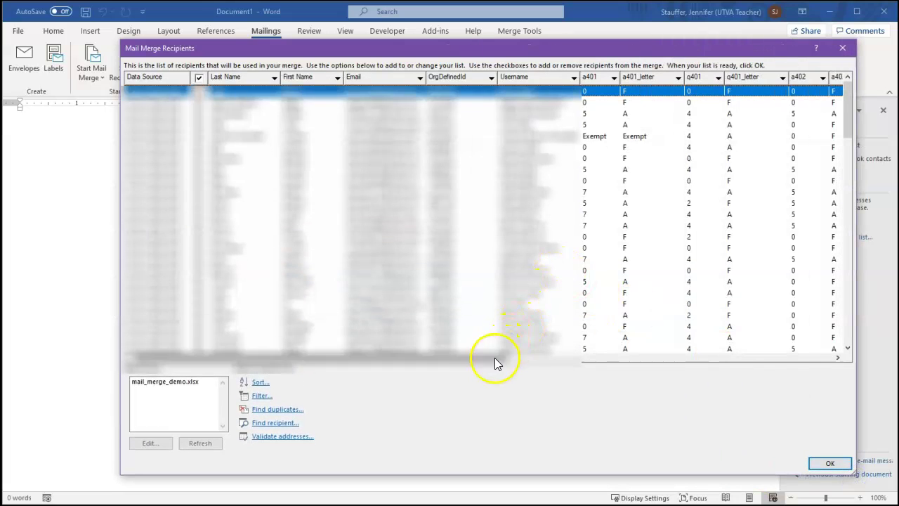
{"action": "left_click_drag", "start_coordinate": [495, 359], "coordinate": [297, 350]}
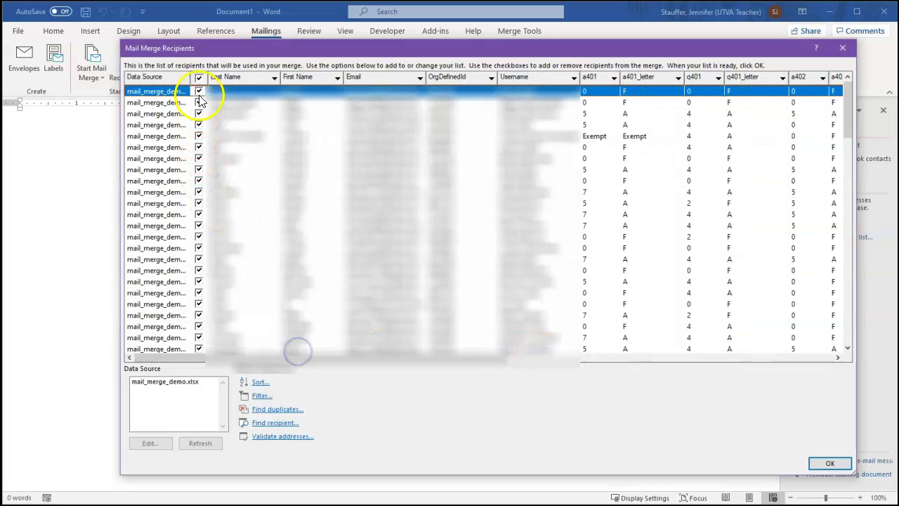
{"action": "left_click", "coordinate": [199, 125]}
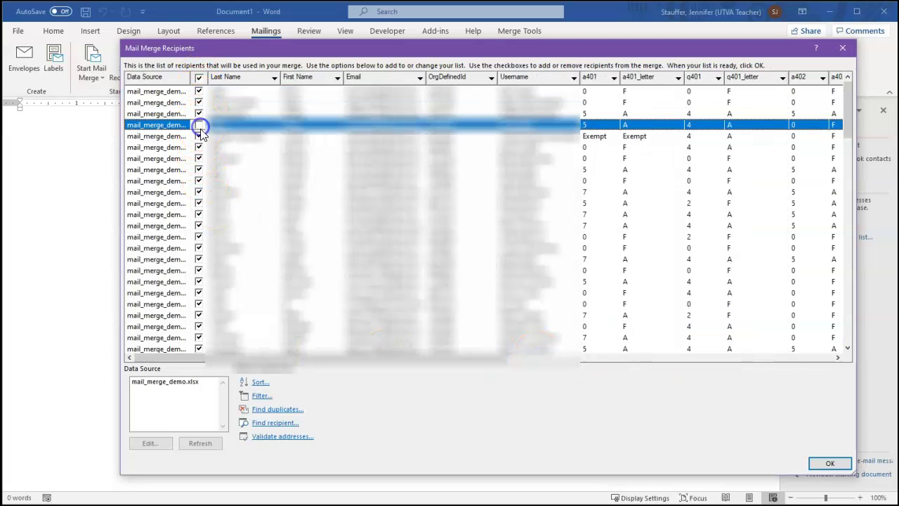
{"action": "left_click", "coordinate": [199, 192]}
{"action": "left_click", "coordinate": [199, 271]}
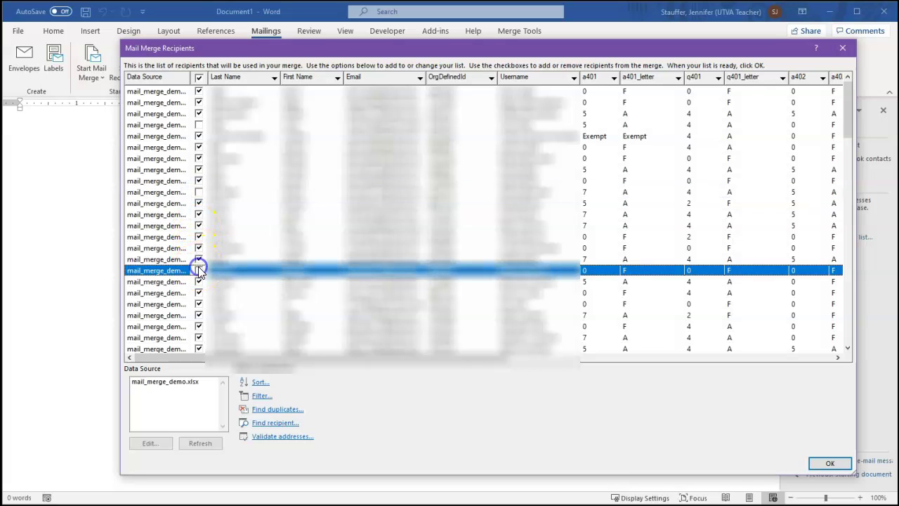
{"action": "left_click", "coordinate": [199, 77]}
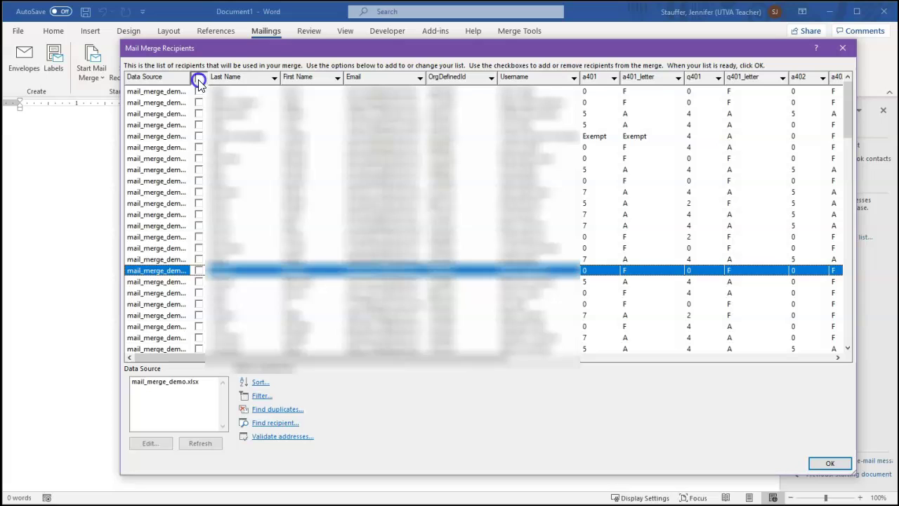
{"action": "left_click", "coordinate": [199, 78]}
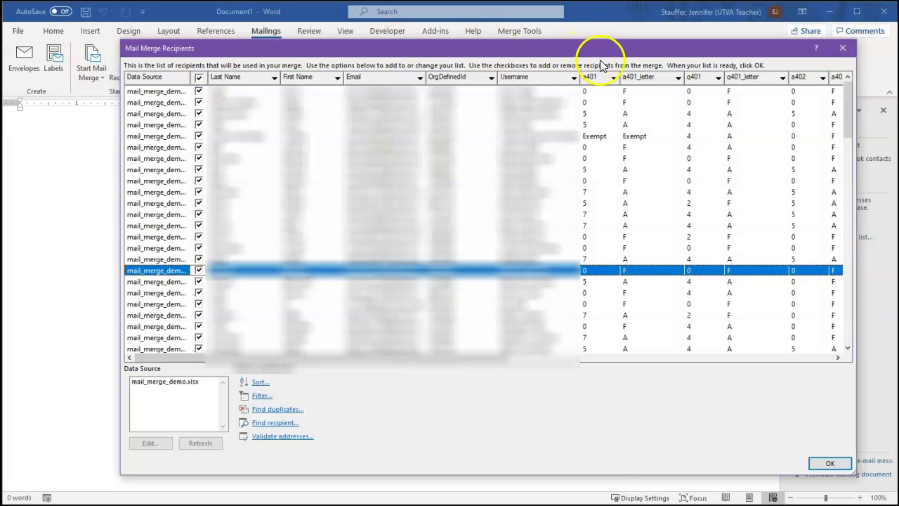
- Try filtering a401 to 0, then reset the filter to (All) and accept the list
{"action": "left_click", "coordinate": [614, 78]}
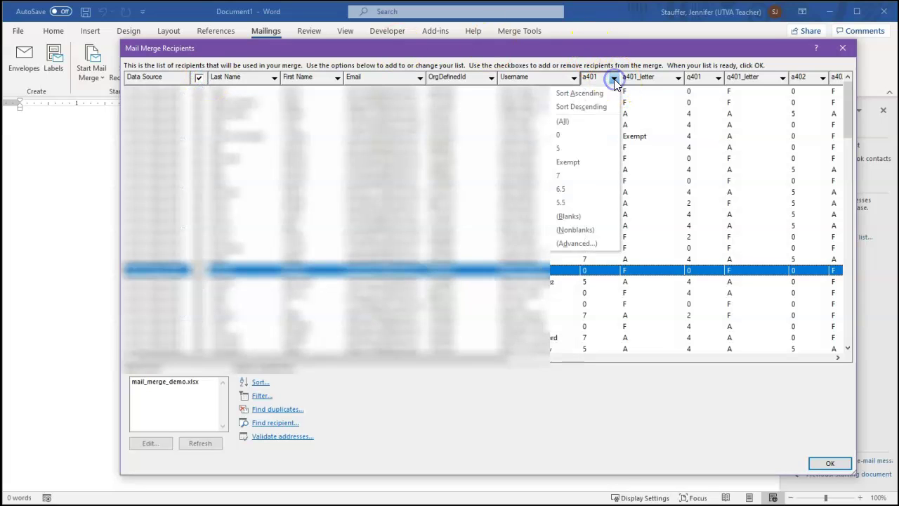
{"action": "left_click", "coordinate": [597, 138]}
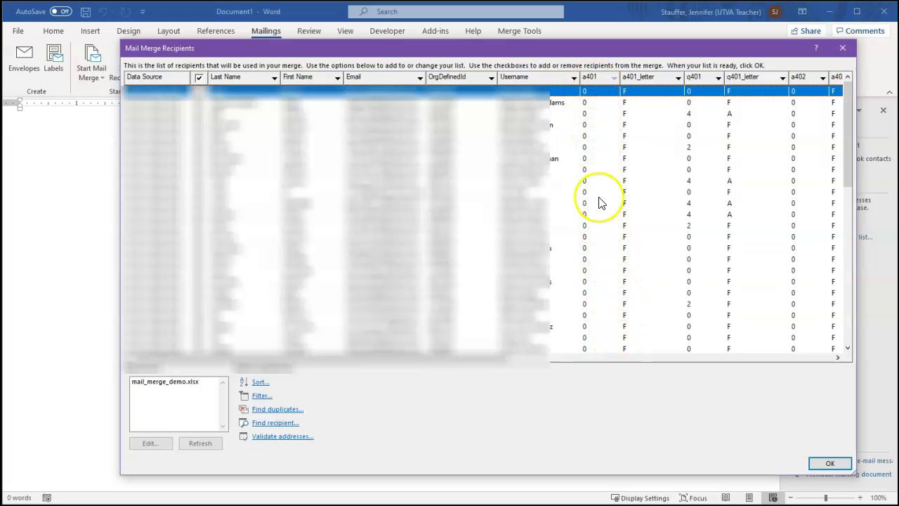
{"action": "left_click", "coordinate": [613, 79]}
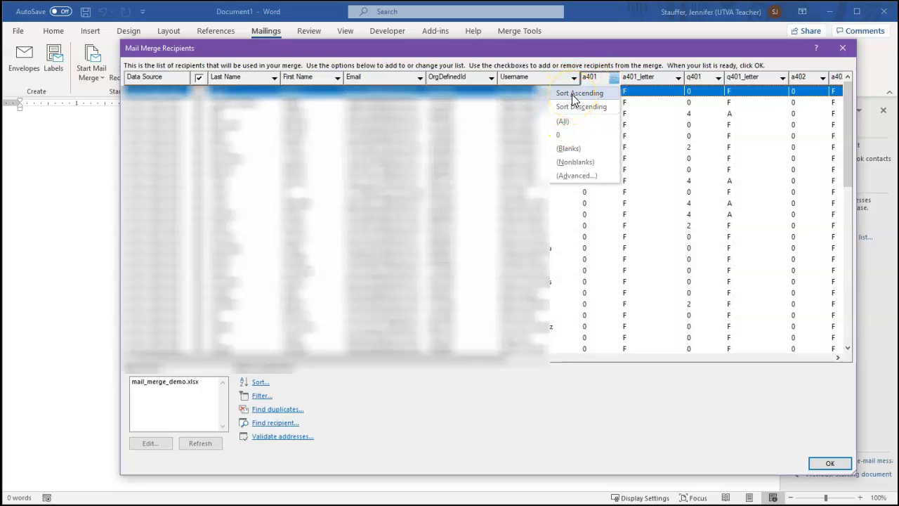
{"action": "left_click", "coordinate": [571, 125]}
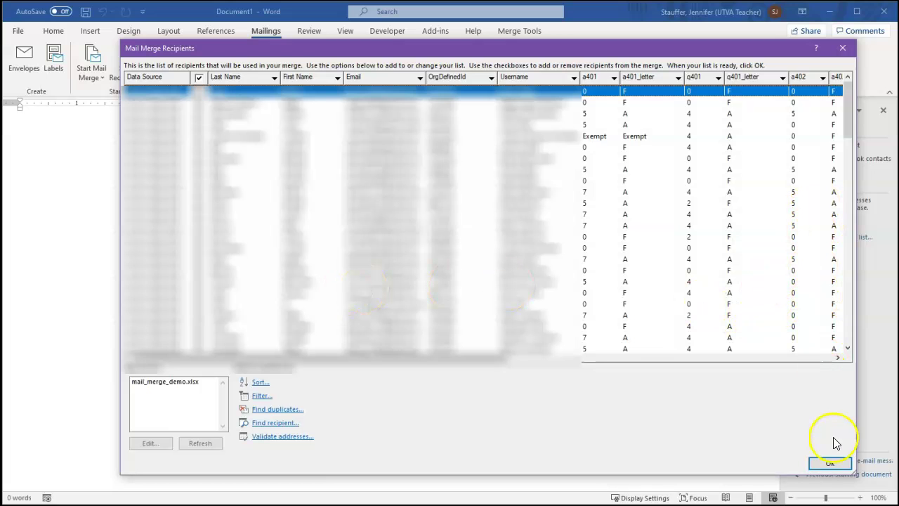
{"action": "left_click", "coordinate": [829, 464]}
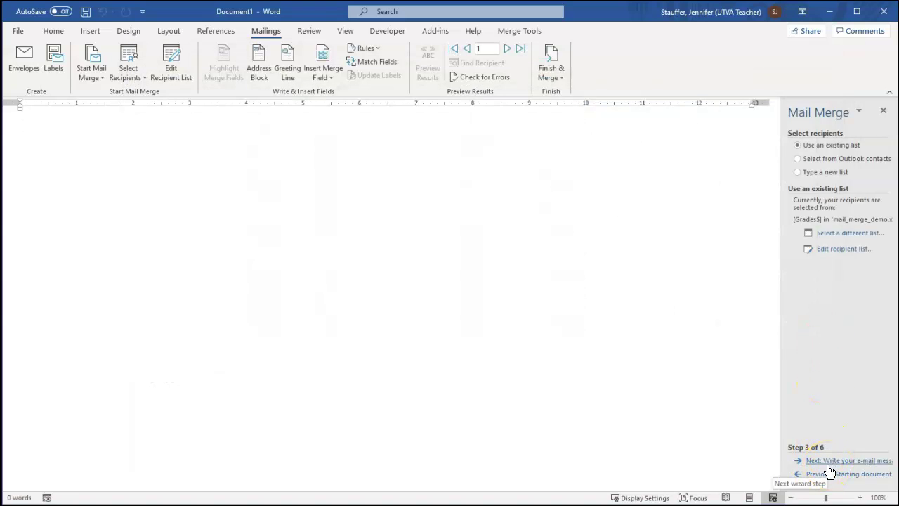
- Advance to writing the message and type the greeting 'Hi «First_Name»,'
{"action": "left_click", "coordinate": [829, 464]}
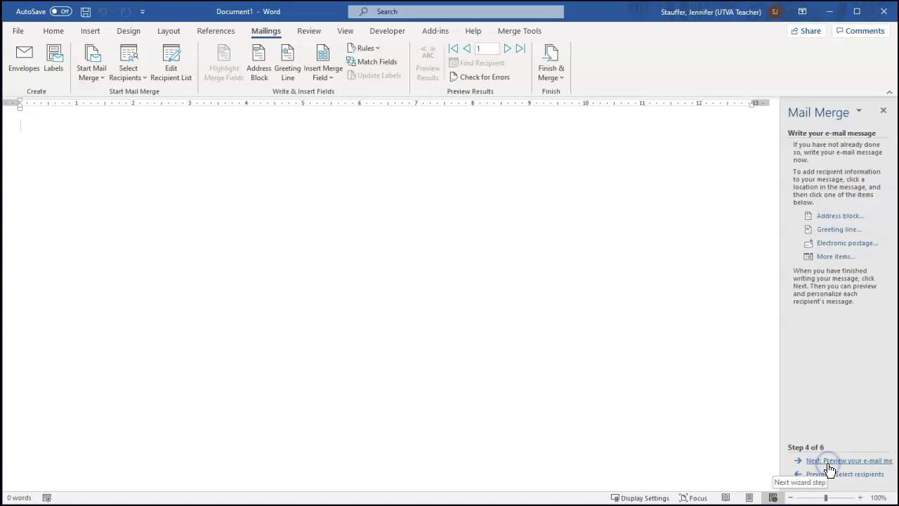
{"action": "left_click", "coordinate": [154, 147]}
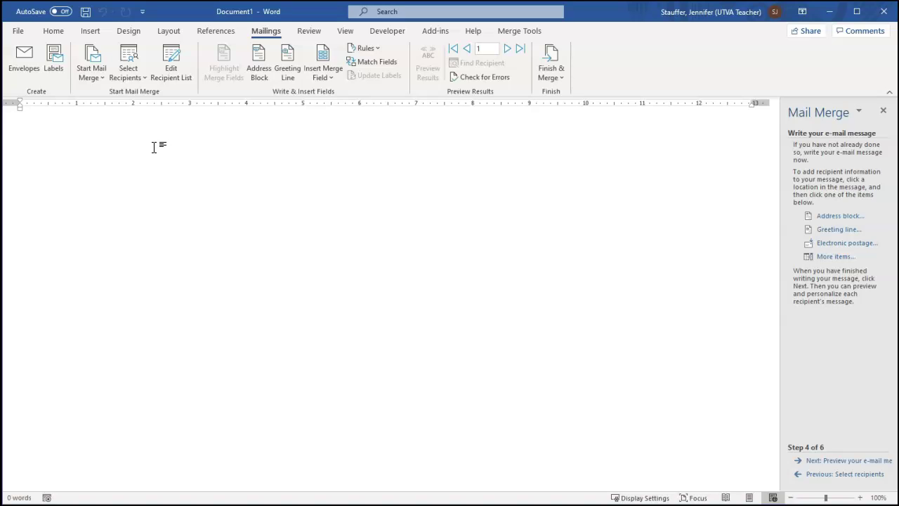
{"action": "type", "text": "Hi"}
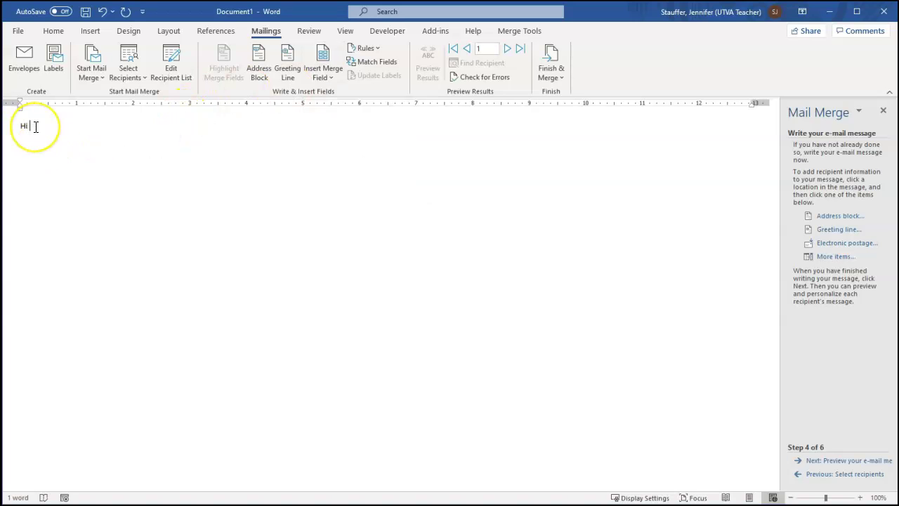
{"action": "type", "text": "name"}
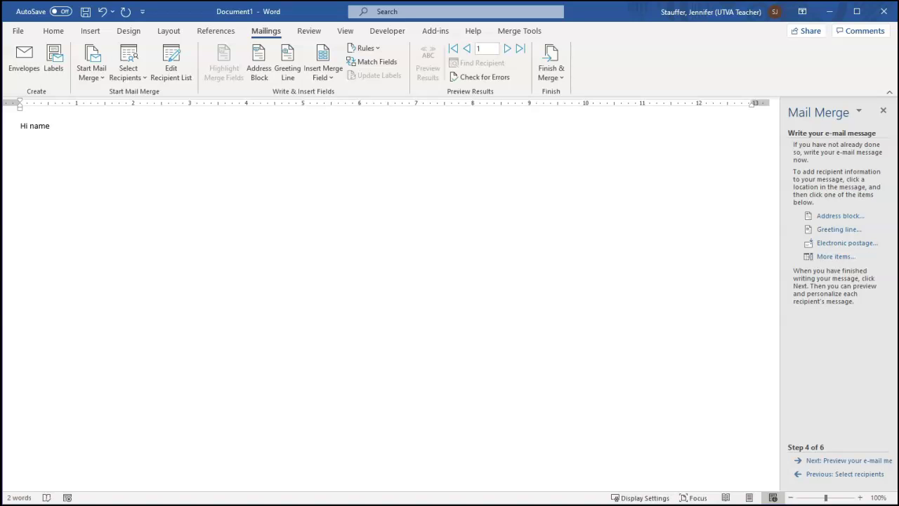
{"action": "key", "text": "BackSpace"}
{"action": "key", "text": "BackSpace"}
{"action": "key", "text": "BackSpace"}
{"action": "key", "text": "BackSpace"}
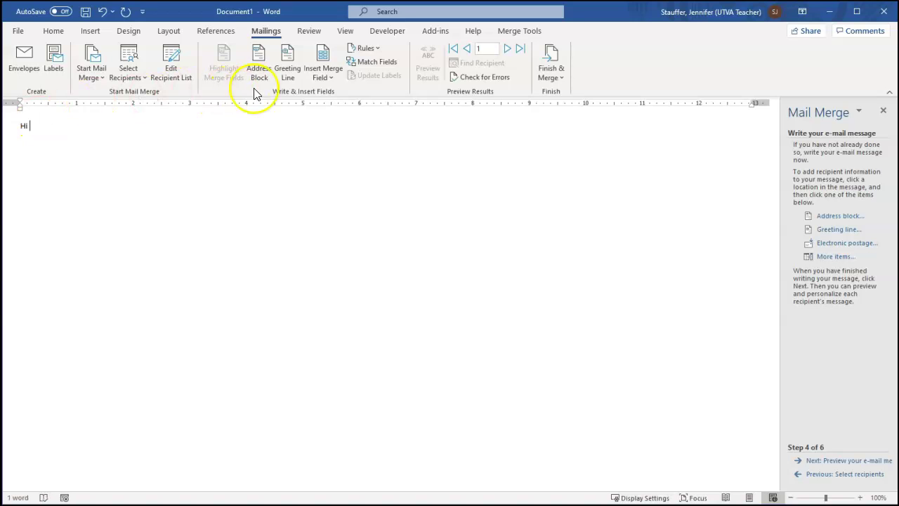
{"action": "left_click", "coordinate": [330, 78]}
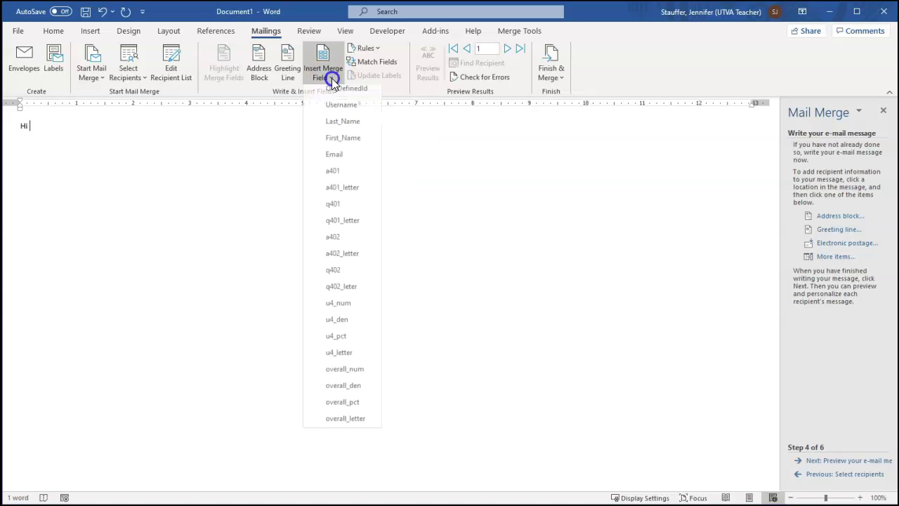
{"action": "left_click", "coordinate": [343, 144]}
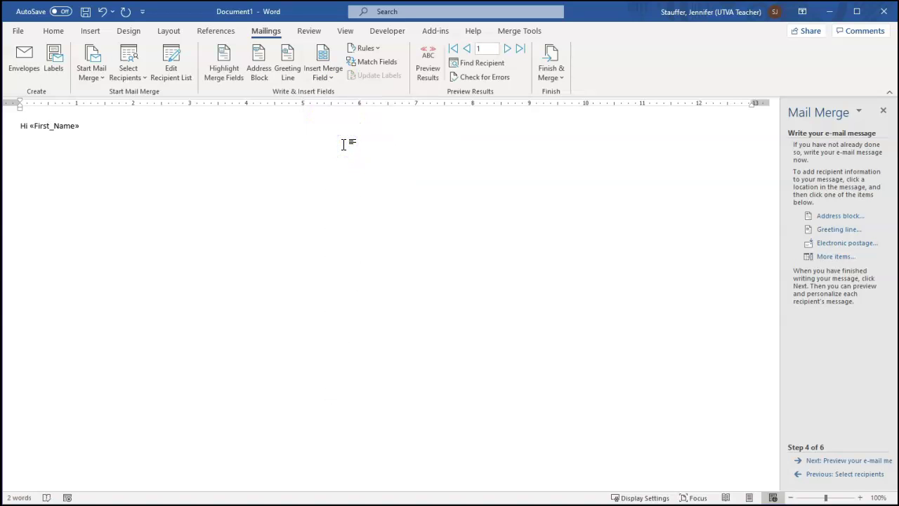
{"action": "type", "text": ","}
- Add the line 'This is a paragraph! Look at your grades!' below the greeting
{"action": "key", "text": "Return"}
{"action": "type", "text": "This is a paragraph! L"}
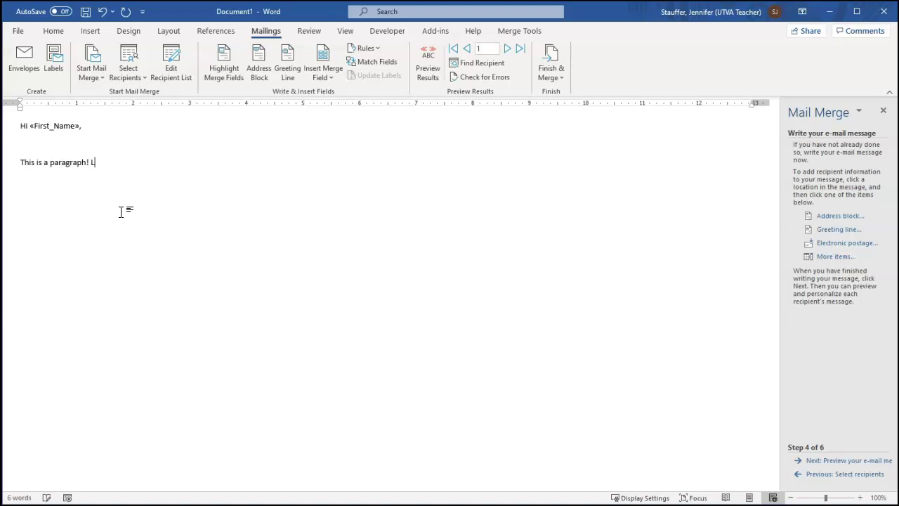
{"action": "type", "text": "ook atr yo"}
{"action": "key", "text": "BackSpace"}
{"action": "type", "text": "your grades!"}
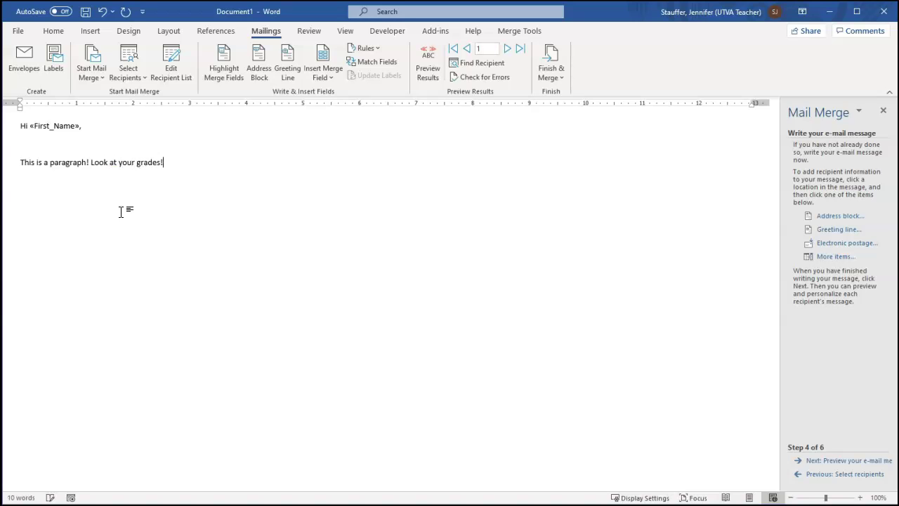
{"action": "left_click", "coordinate": [118, 177]}
{"action": "left_click", "coordinate": [193, 287]}
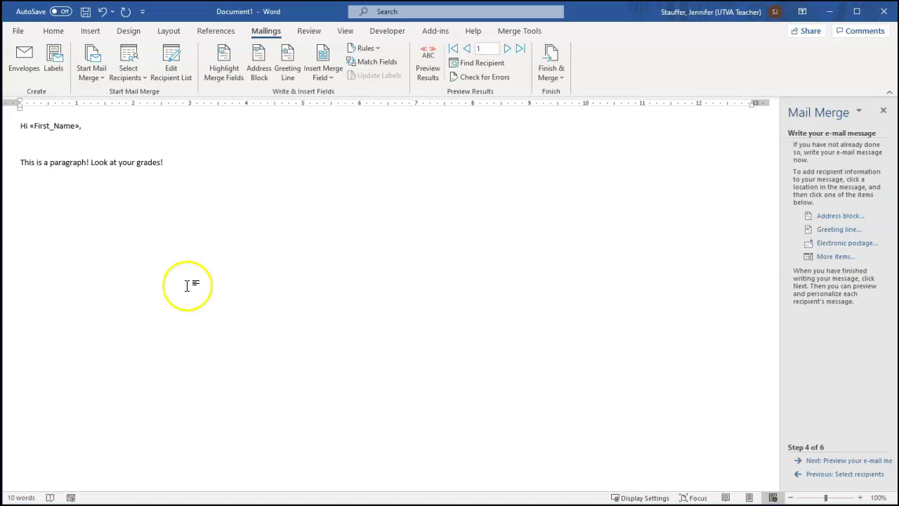
- Insert a two-column, seven-row table under the paragraph
{"action": "left_click", "coordinate": [90, 33]}
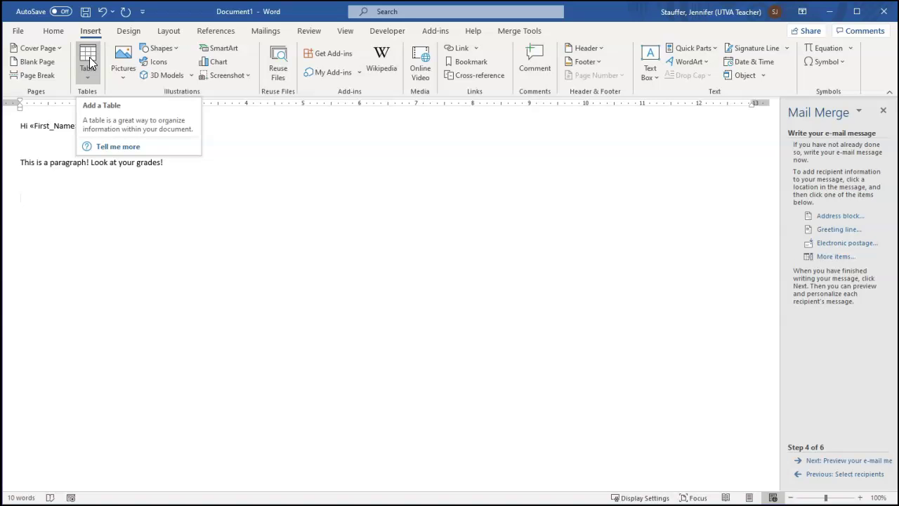
{"action": "left_click", "coordinate": [89, 57]}
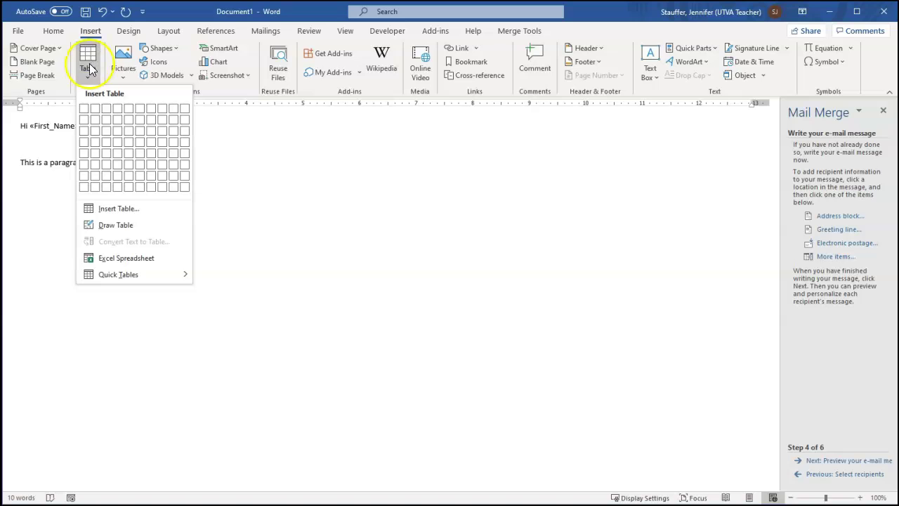
{"action": "left_click", "coordinate": [93, 179]}
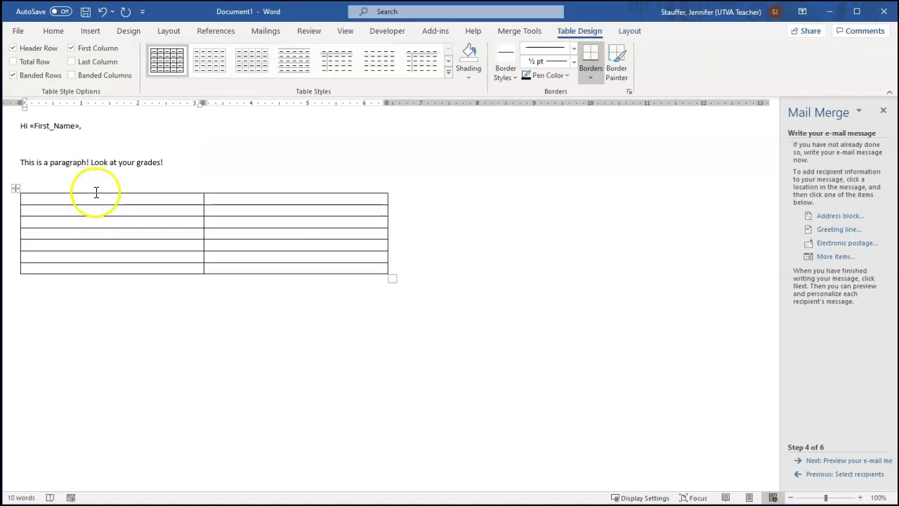
{"action": "left_click_drag", "start_coordinate": [93, 198], "coordinate": [211, 201]}
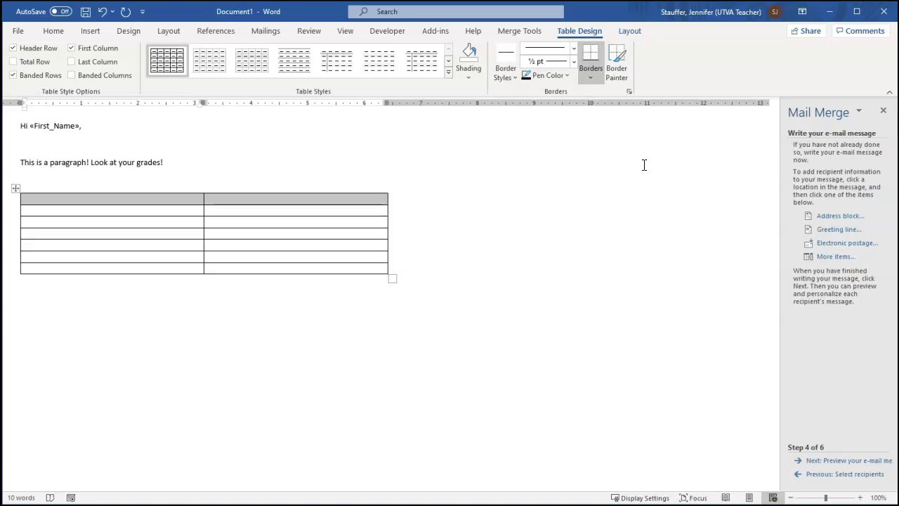
- Merge the table's top row into one cell holding a centred 'Unit 4' heading
{"action": "left_click", "coordinate": [631, 32]}
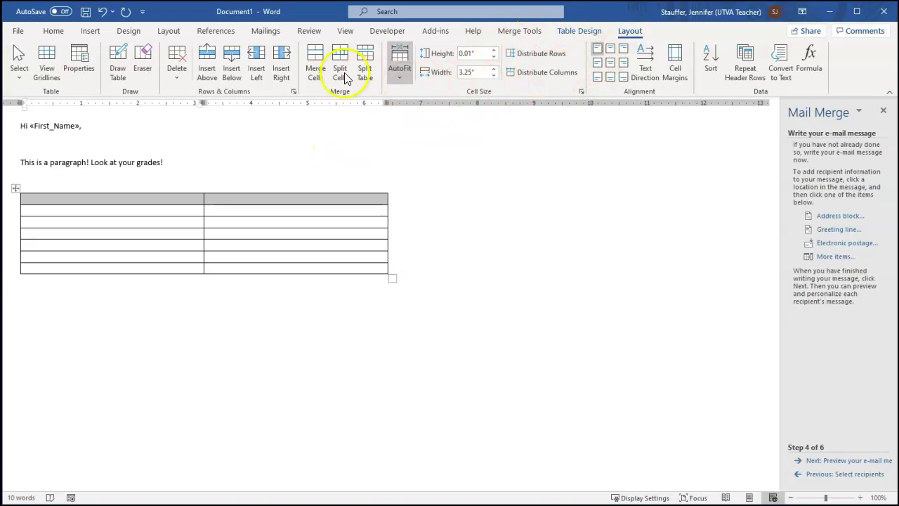
{"action": "left_click", "coordinate": [315, 60]}
{"action": "left_click", "coordinate": [214, 197]}
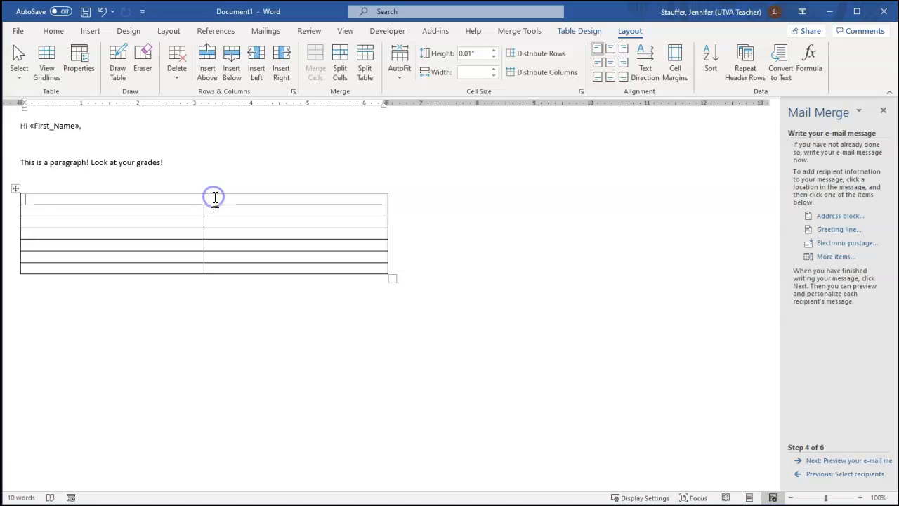
{"action": "type", "text": "Unit 4"}
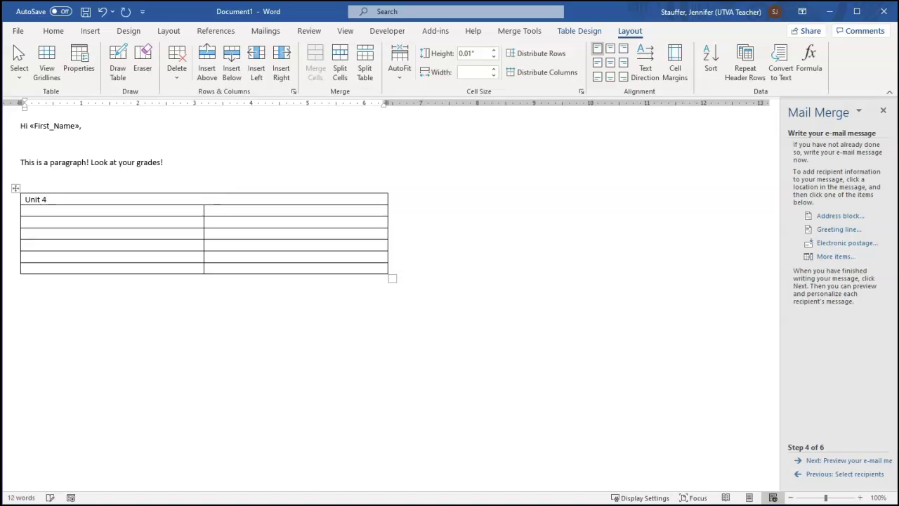
{"action": "left_click", "coordinate": [610, 62]}
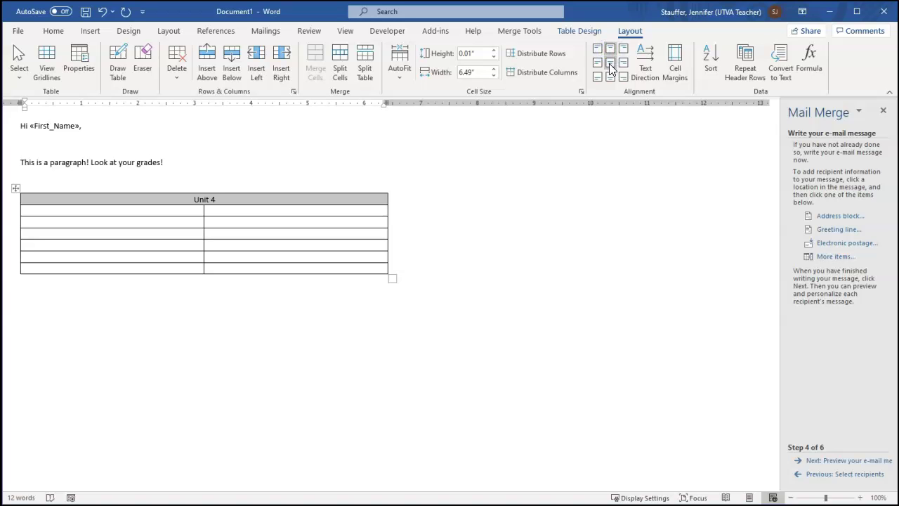
{"action": "left_click", "coordinate": [272, 199]}
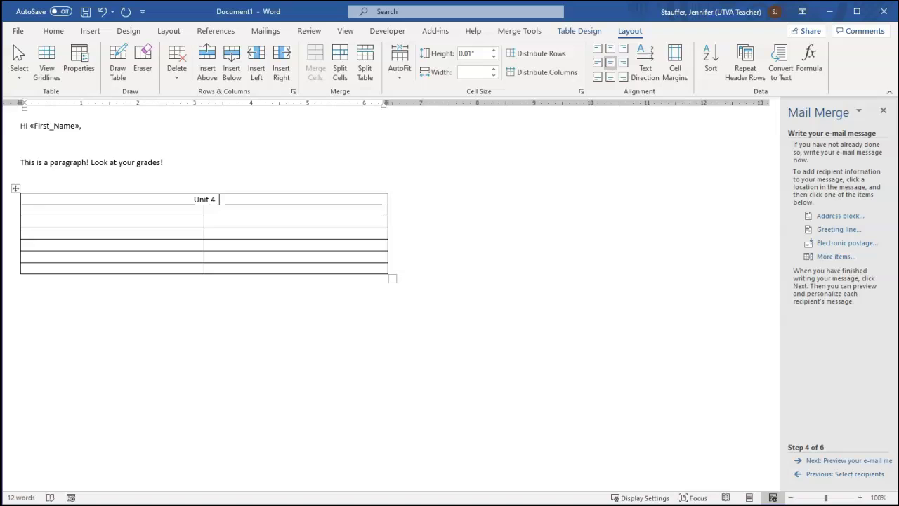
{"action": "left_click", "coordinate": [257, 201]}
- Insert the «u4_pct» and «u4_letter» merge fields after 'Unit 4' in the table header
{"action": "left_click", "coordinate": [267, 33]}
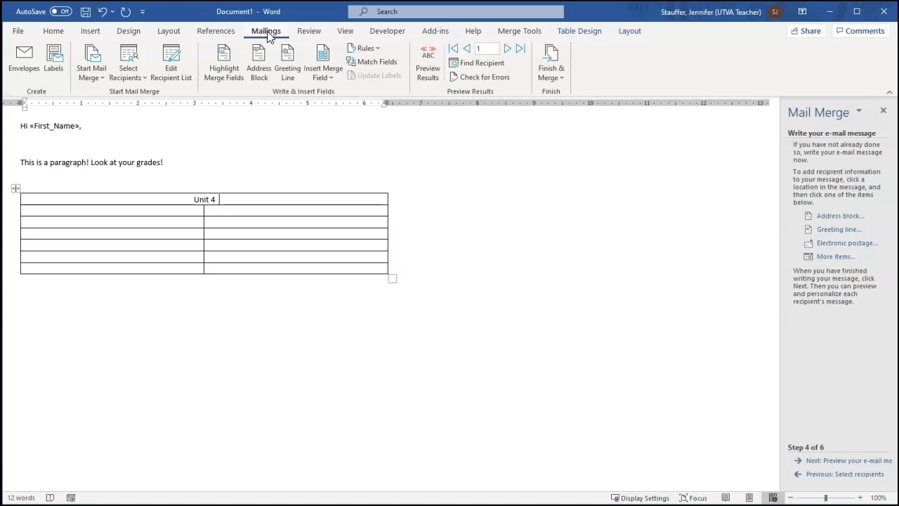
{"action": "left_click", "coordinate": [324, 78]}
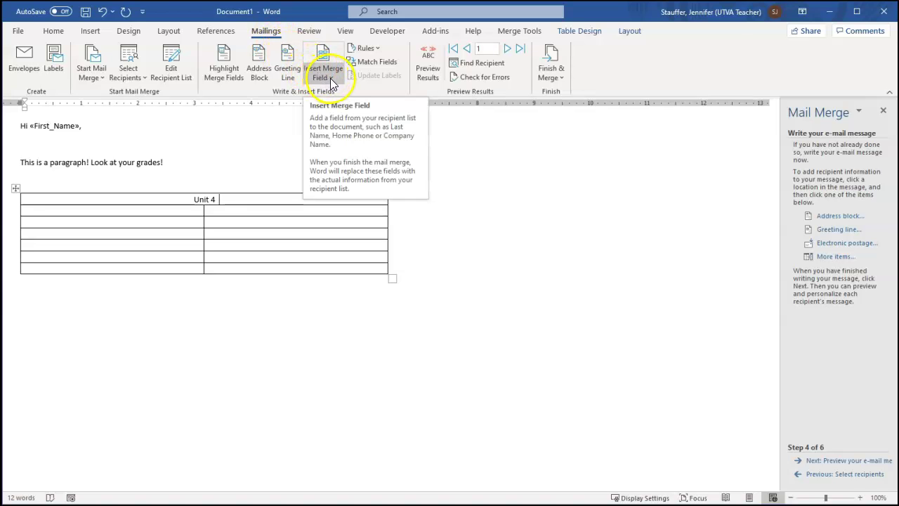
{"action": "left_click", "coordinate": [332, 80]}
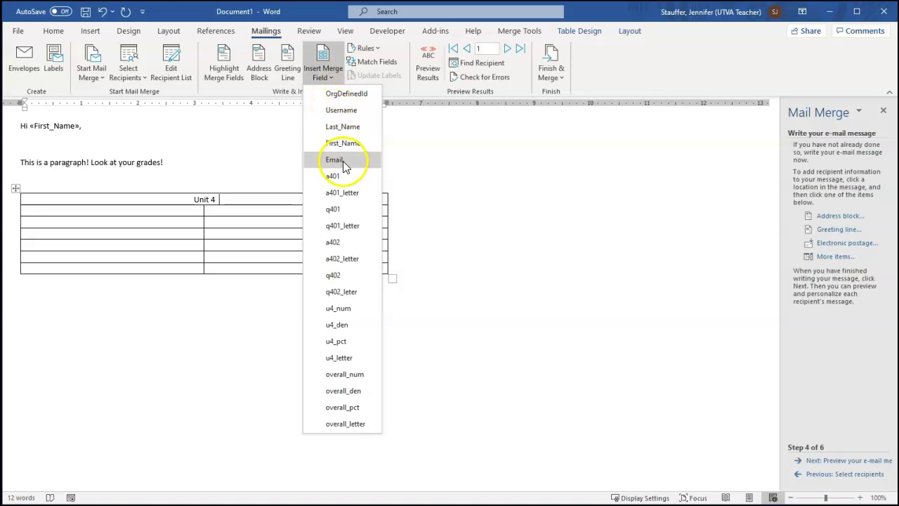
{"action": "left_click", "coordinate": [337, 342]}
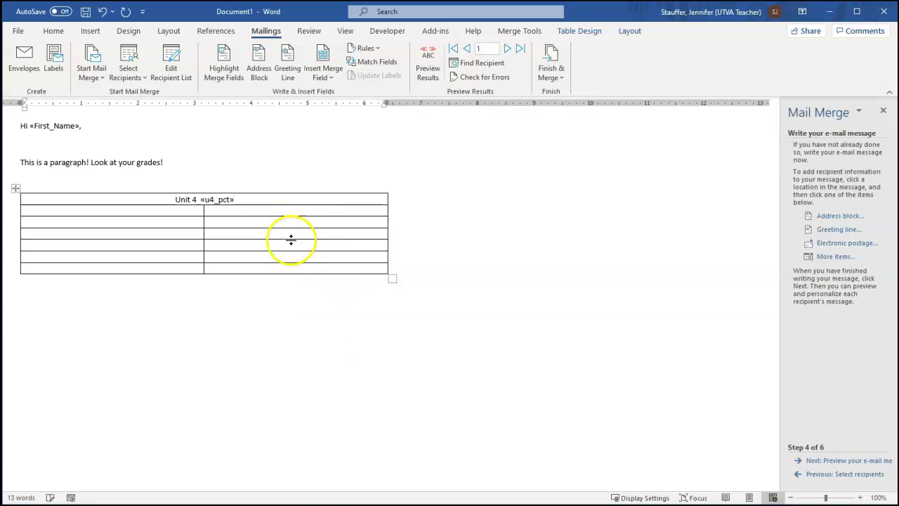
{"action": "left_click", "coordinate": [324, 75]}
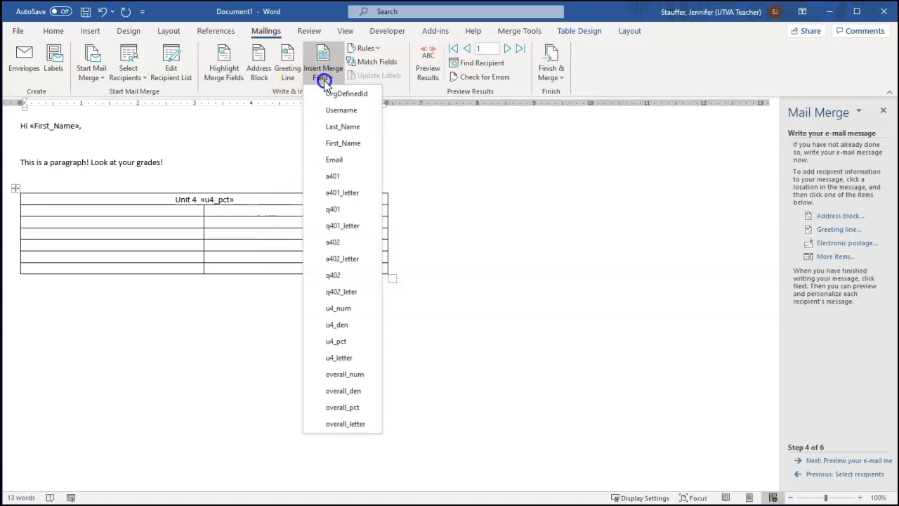
{"action": "left_click", "coordinate": [340, 358]}
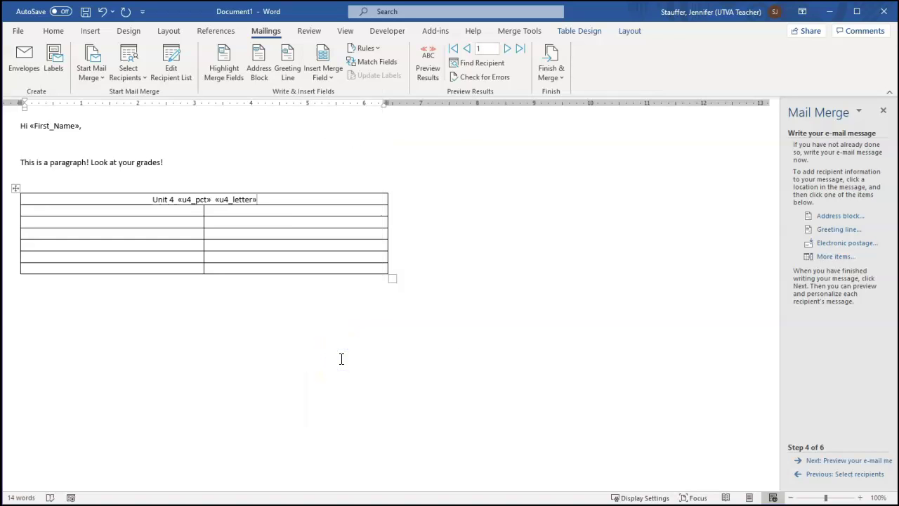
{"action": "left_click", "coordinate": [155, 211]}
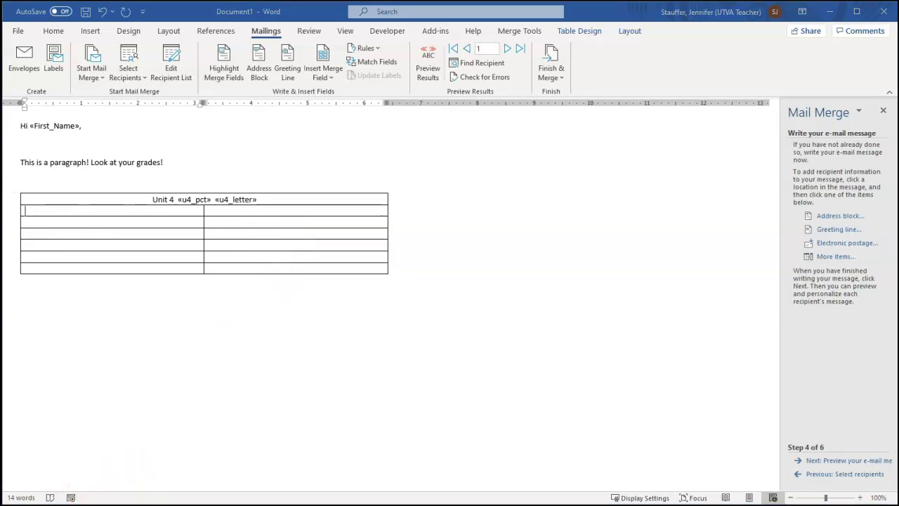
- Paste 4.01 Assignment /5, 4.01 Quiz /4, 4.02 Assignment /5 and 4.02 Quiz /4 into the table
{"action": "type", "text": "4.01 Assignment\t/5 4.01 Quiz\t/4 4.02 Assignment\t/5 4.02 Quiz\t/4"}
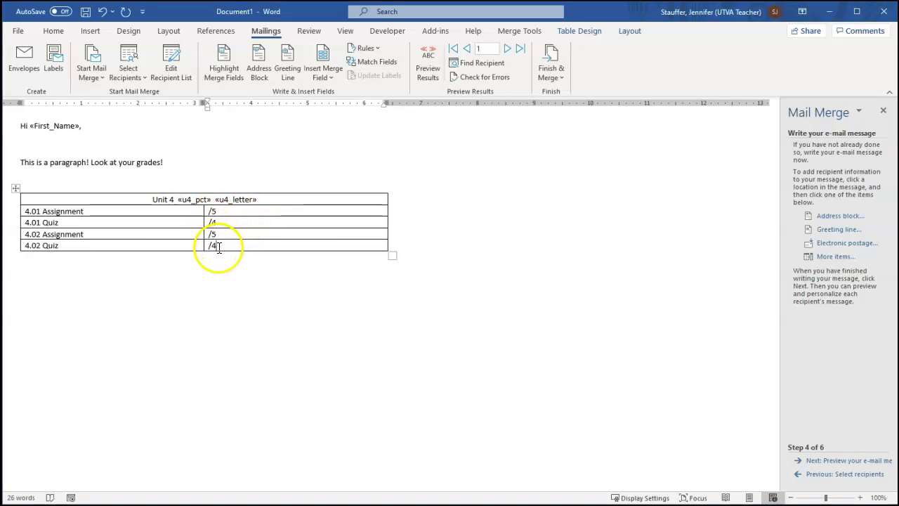
{"action": "double_click", "coordinate": [213, 211]}
{"action": "left_click", "coordinate": [214, 211]}
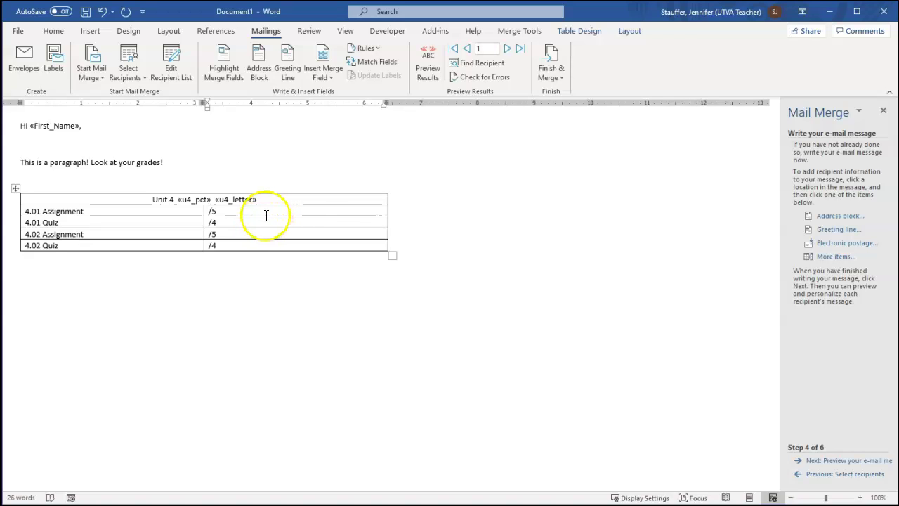
- Insert the a401 and q401 fields before the /5 and /4 totals of the 4.01 rows
{"action": "left_click", "coordinate": [331, 77]}
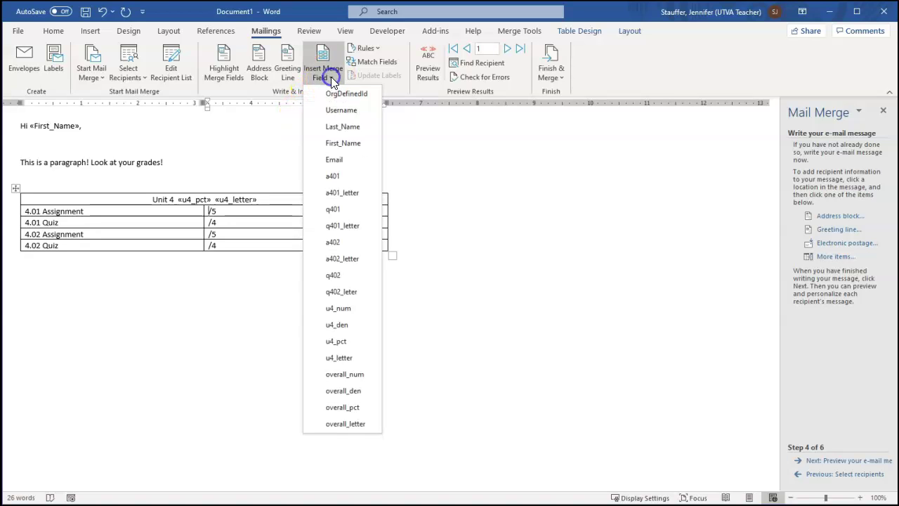
{"action": "left_click", "coordinate": [343, 177]}
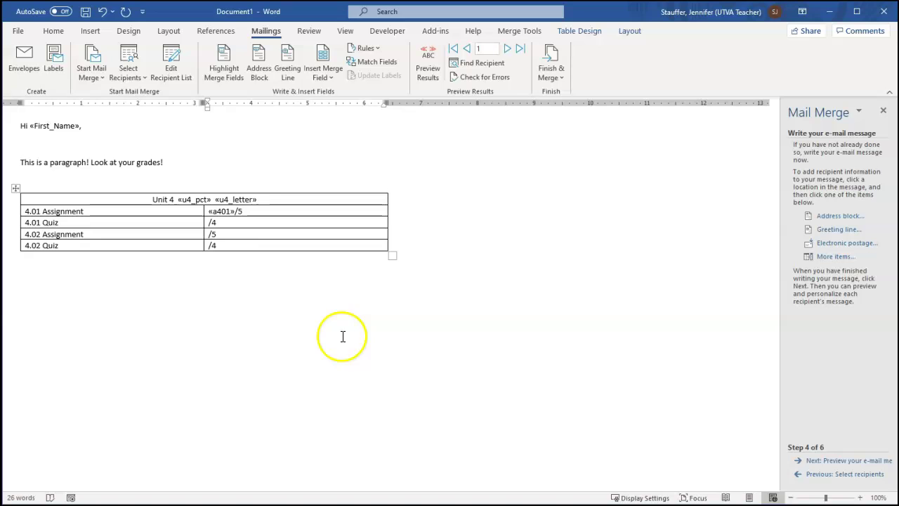
{"action": "left_click", "coordinate": [221, 235]}
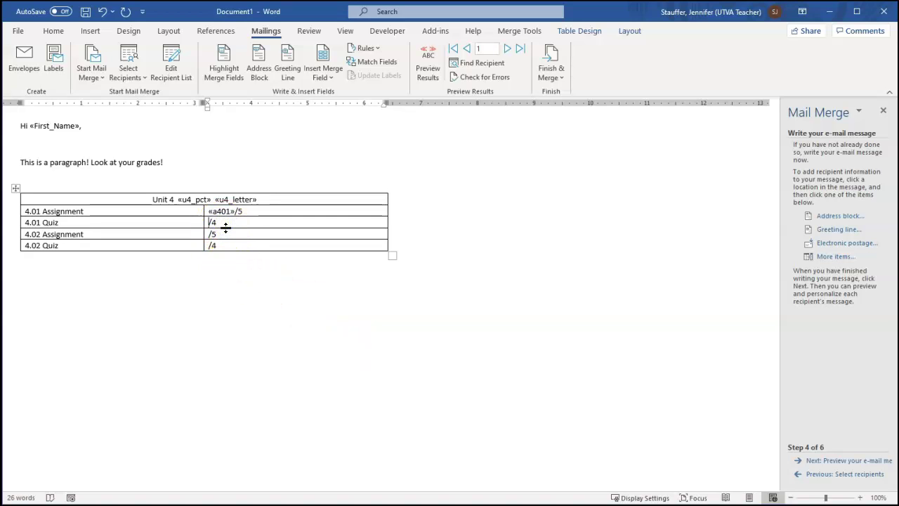
{"action": "left_click", "coordinate": [329, 76]}
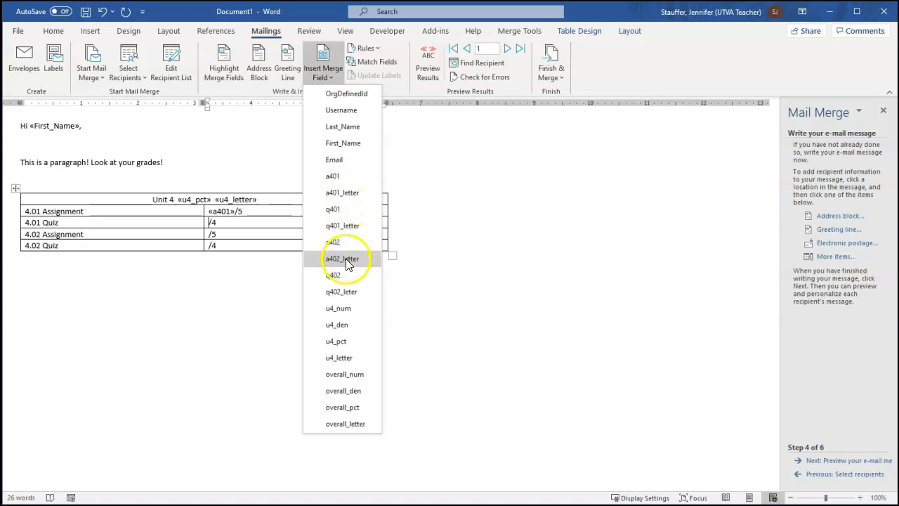
{"action": "left_click", "coordinate": [347, 208]}
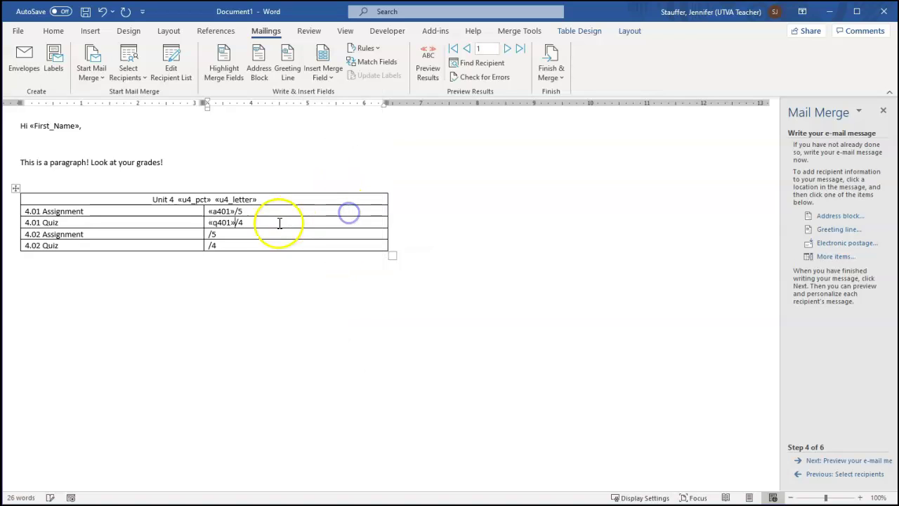
- Insert the a402 and q402 fields before the /5 and /4 totals of the 4.02 rows
{"action": "left_click", "coordinate": [258, 236]}
{"action": "key", "text": "Left"}
{"action": "key", "text": "Left"}
{"action": "key", "text": "Left"}
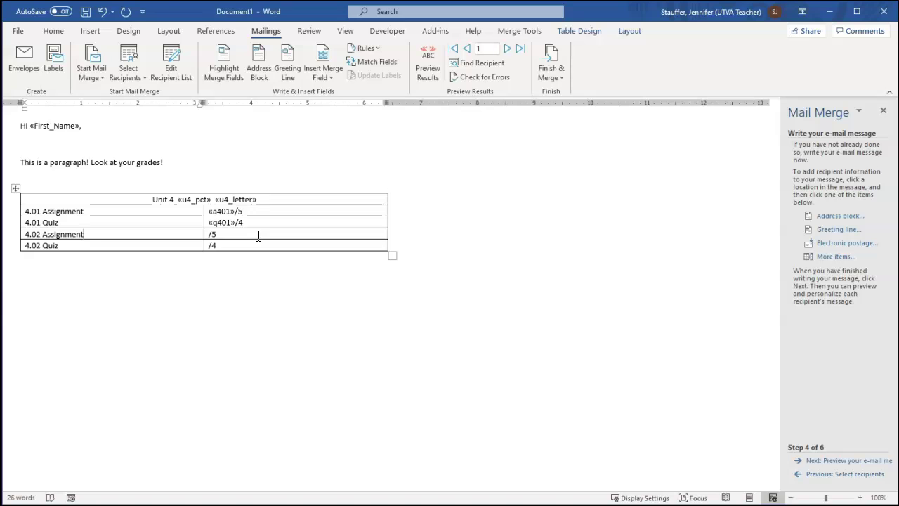
{"action": "left_click", "coordinate": [323, 74]}
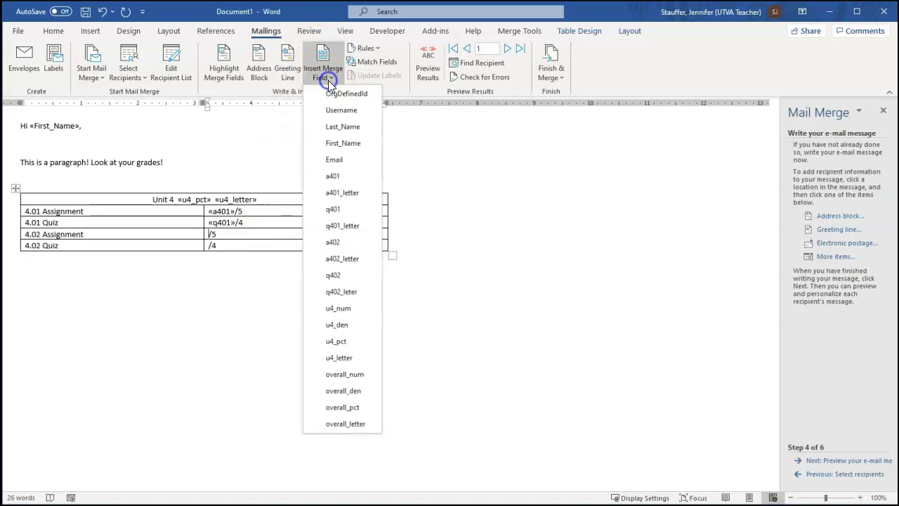
{"action": "left_click", "coordinate": [344, 242]}
{"action": "left_click", "coordinate": [322, 245]}
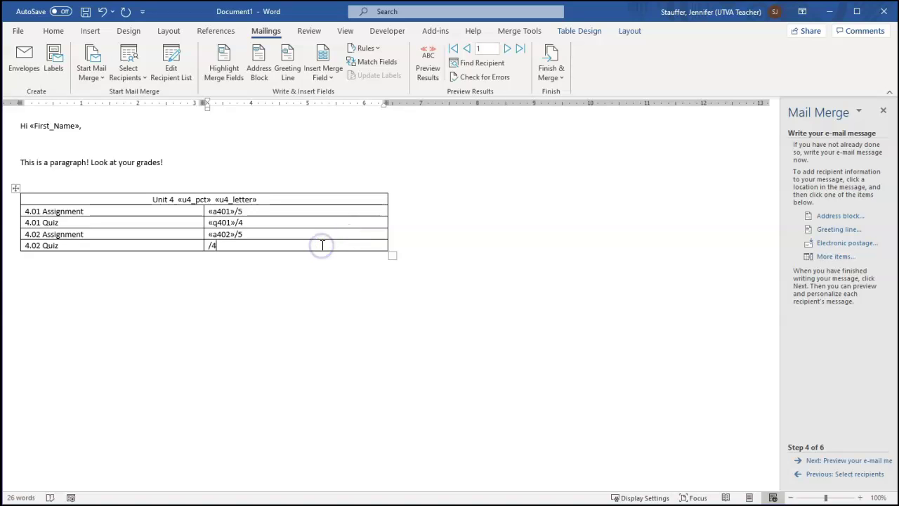
{"action": "left_click", "coordinate": [326, 75]}
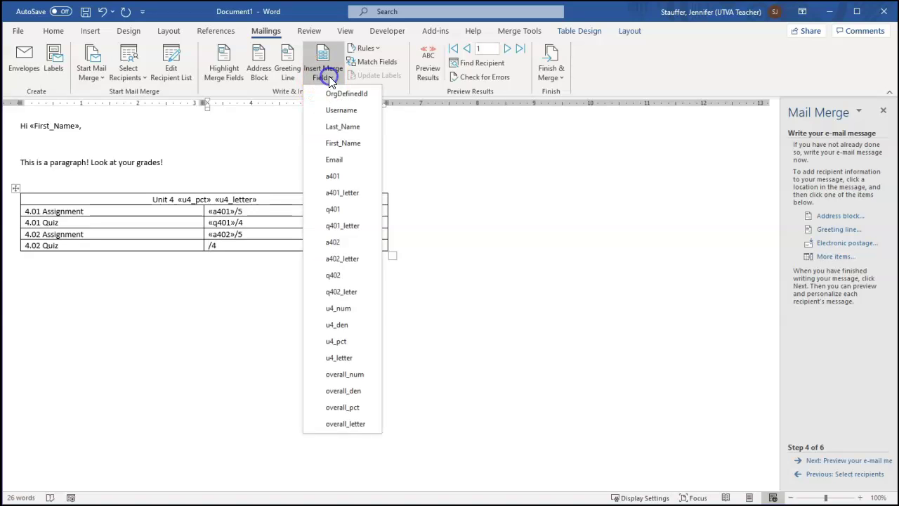
{"action": "left_click", "coordinate": [334, 278]}
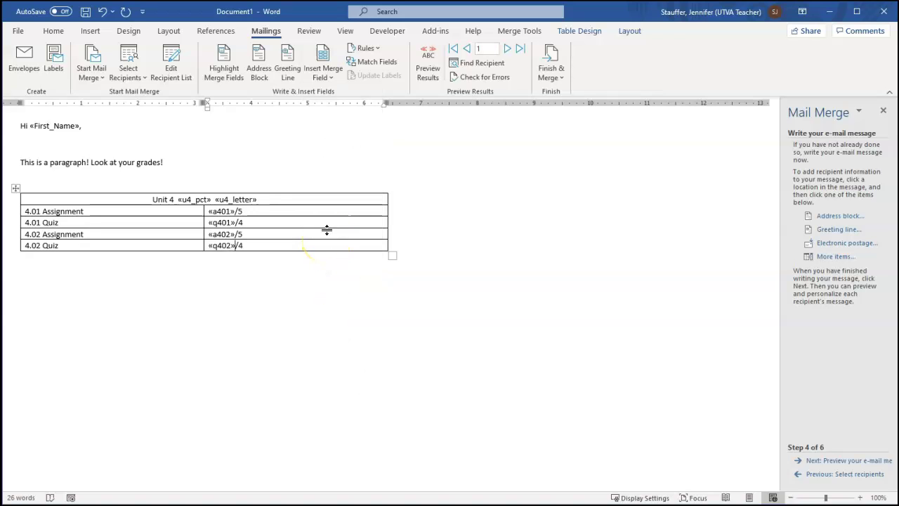
{"action": "left_click", "coordinate": [330, 78]}
{"action": "left_click", "coordinate": [325, 75]}
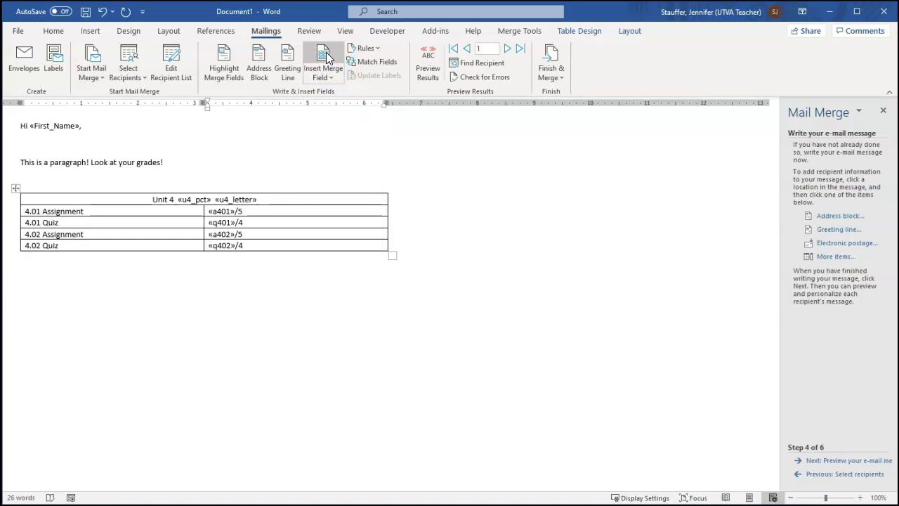
{"action": "left_click", "coordinate": [326, 53]}
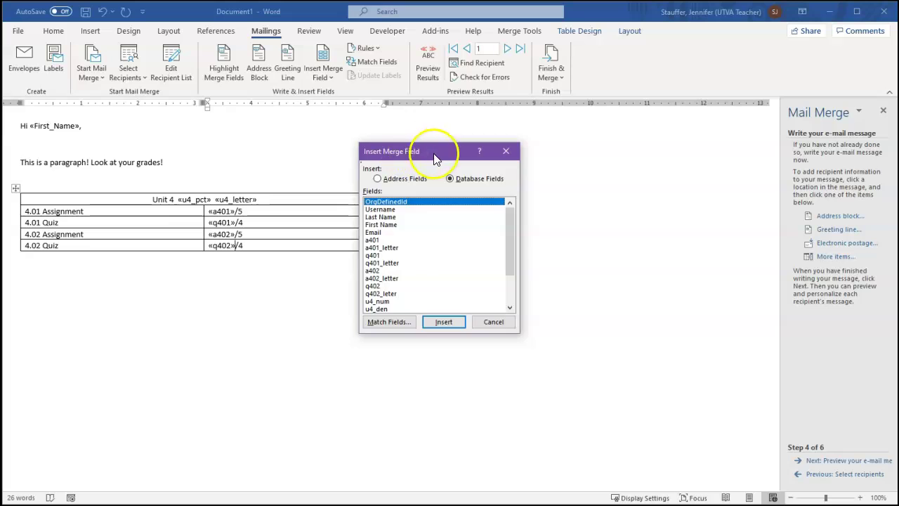
{"action": "left_click_drag", "start_coordinate": [435, 150], "coordinate": [341, 160]}
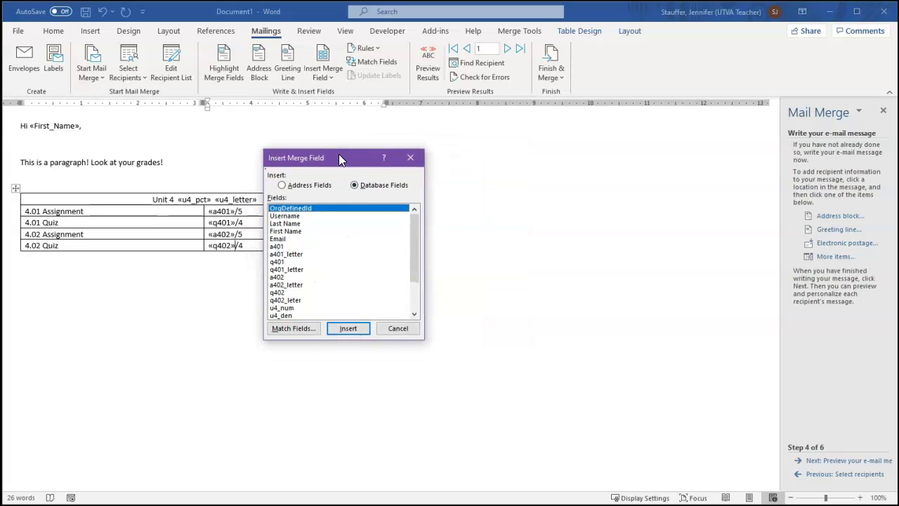
{"action": "left_click_drag", "start_coordinate": [413, 232], "coordinate": [412, 213]}
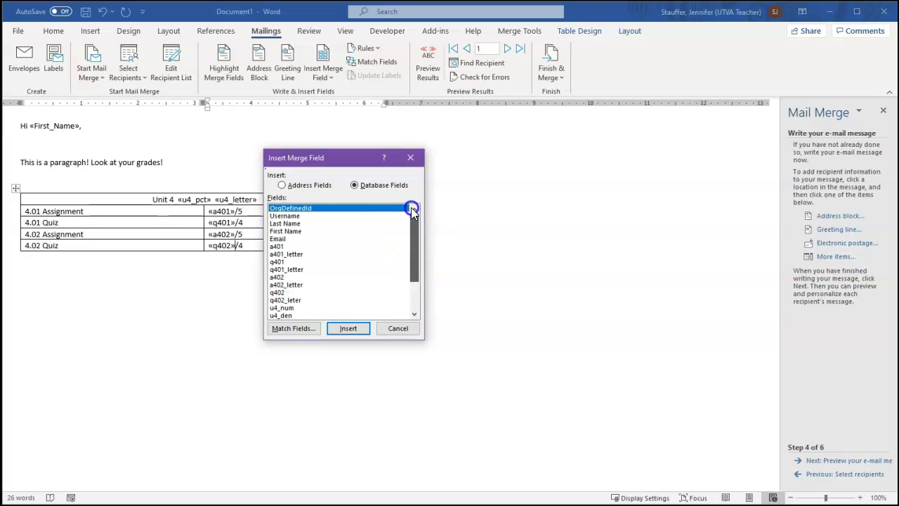
{"action": "left_click_drag", "start_coordinate": [274, 253], "coordinate": [279, 285]}
{"action": "left_click", "coordinate": [392, 329]}
{"action": "left_click", "coordinate": [326, 79]}
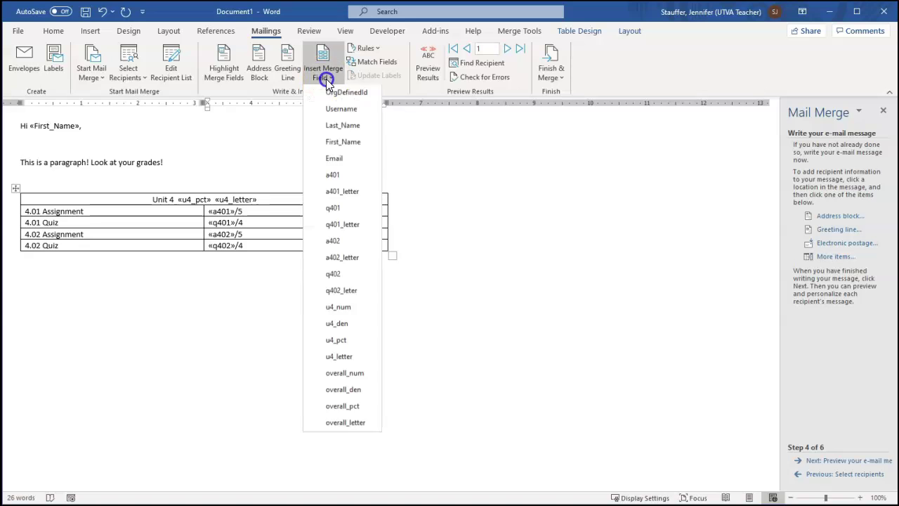
{"action": "left_click", "coordinate": [327, 74]}
{"action": "left_click", "coordinate": [324, 57]}
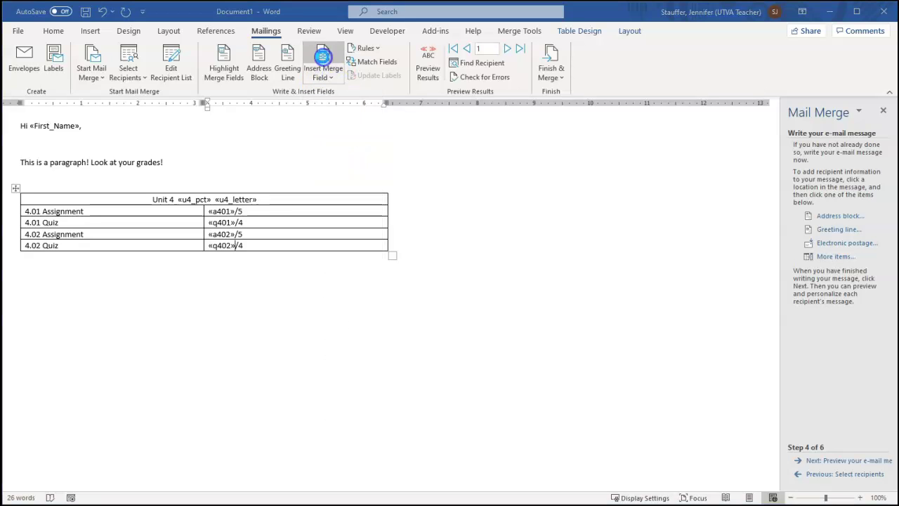
{"action": "left_click", "coordinate": [397, 329]}
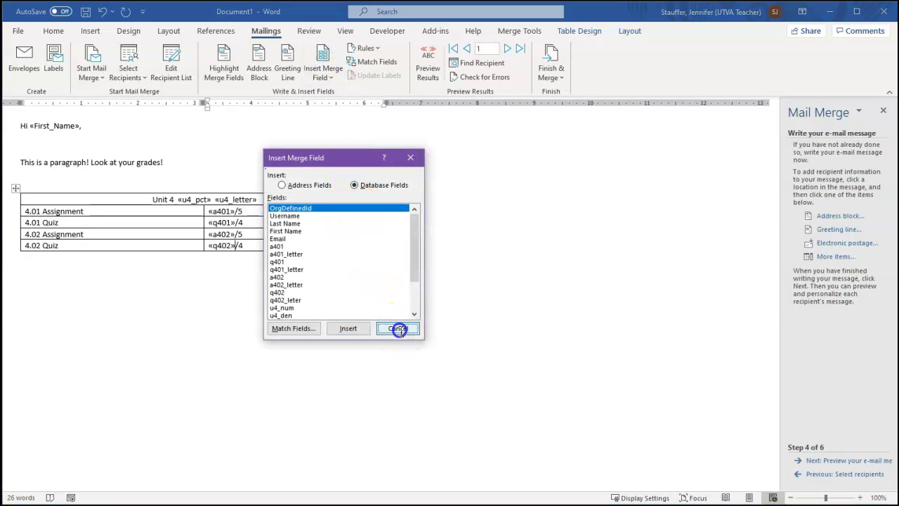
- After 'Overall:' above the table, insert «overall_pct» followed by «overall_letter»
{"action": "left_click", "coordinate": [71, 185]}
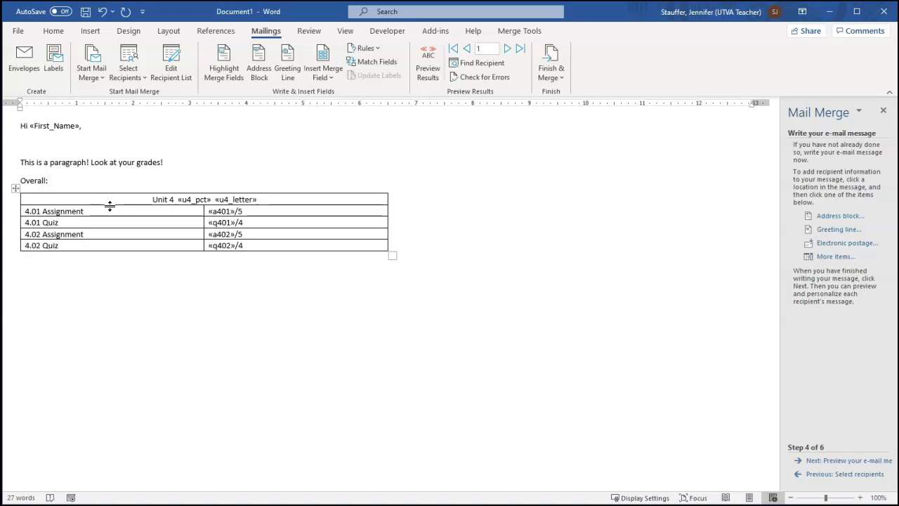
{"action": "left_click", "coordinate": [328, 77]}
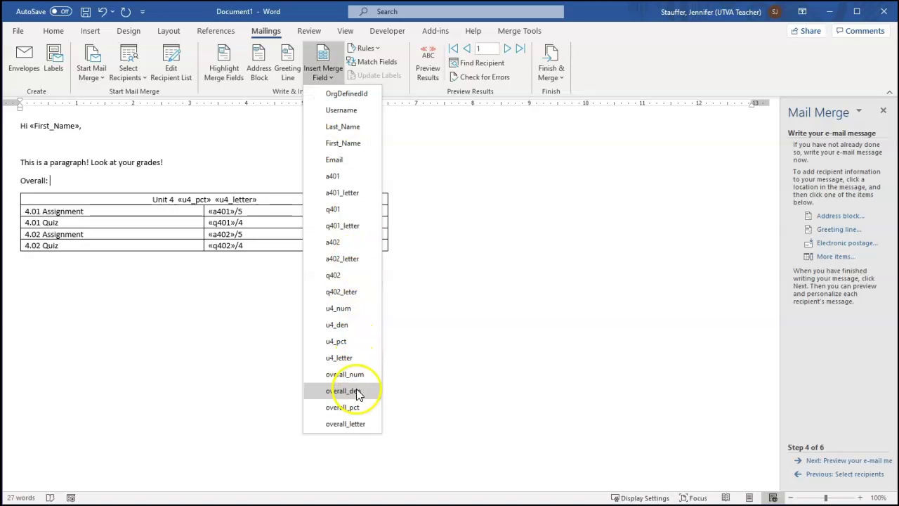
{"action": "left_click", "coordinate": [356, 409]}
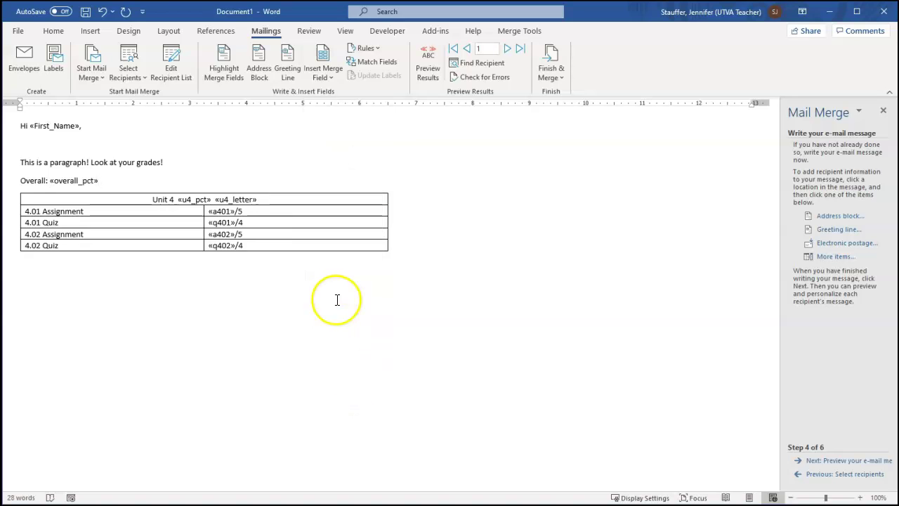
{"action": "left_click", "coordinate": [320, 77]}
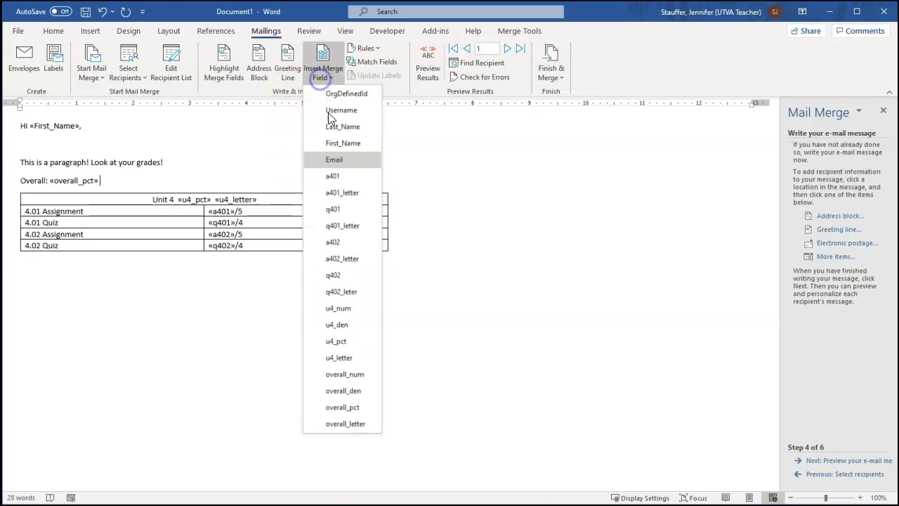
{"action": "left_click", "coordinate": [347, 423]}
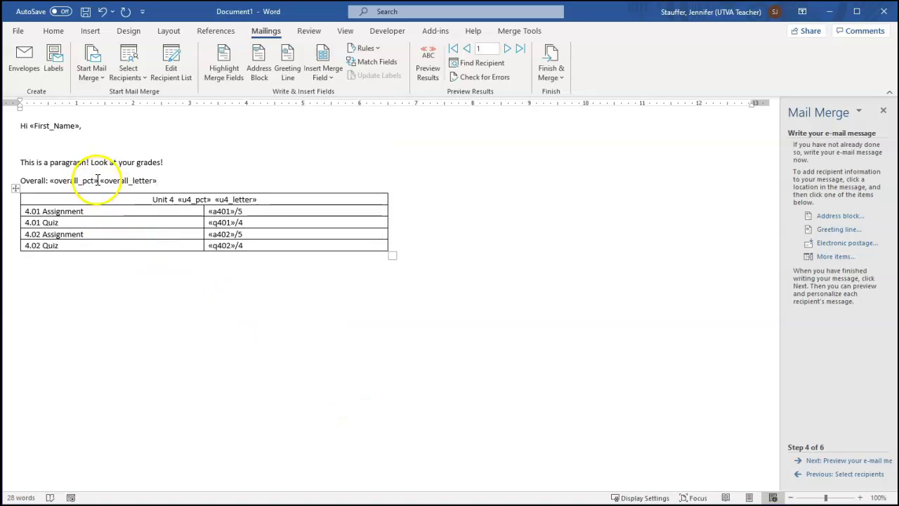
- Make the Overall grade line bold with a purple font colour
{"action": "left_click_drag", "start_coordinate": [158, 180], "coordinate": [14, 175]}
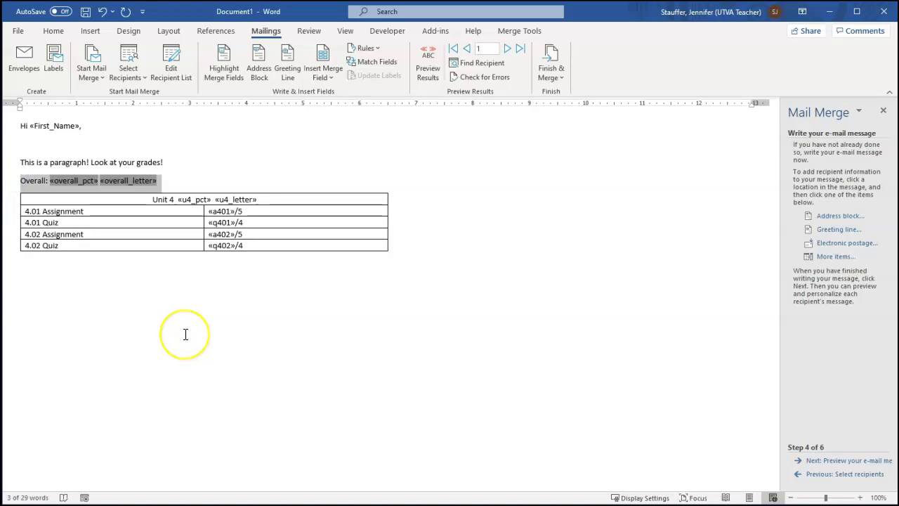
{"action": "key", "text": "ctrl+b"}
{"action": "left_click", "coordinate": [54, 32]}
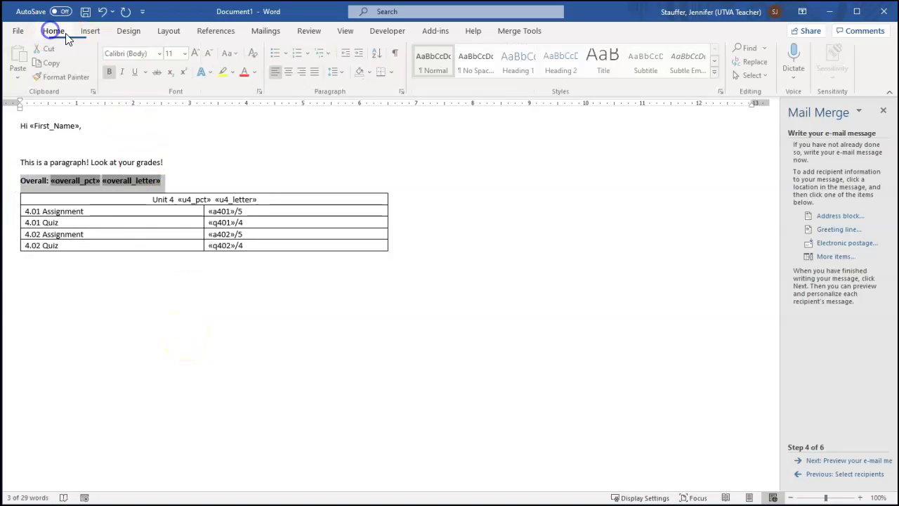
{"action": "left_click", "coordinate": [256, 72]}
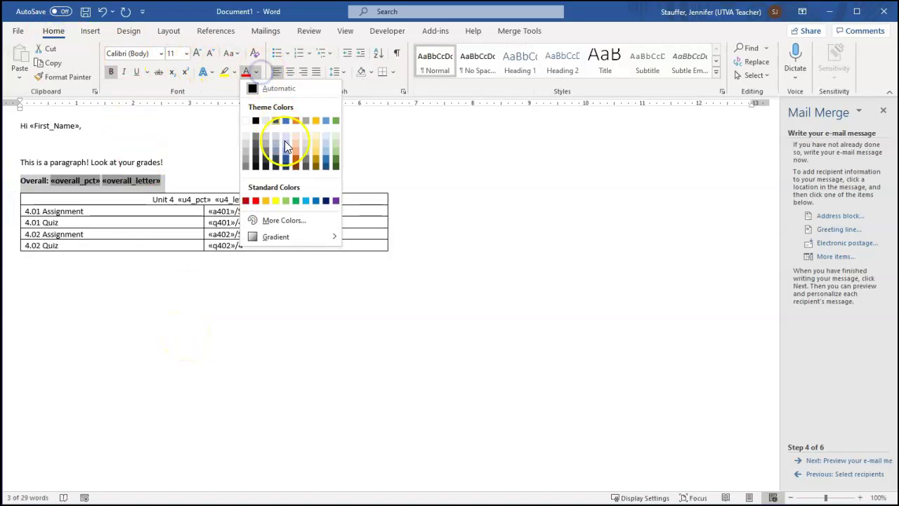
{"action": "left_click", "coordinate": [336, 201]}
{"action": "left_click", "coordinate": [202, 345]}
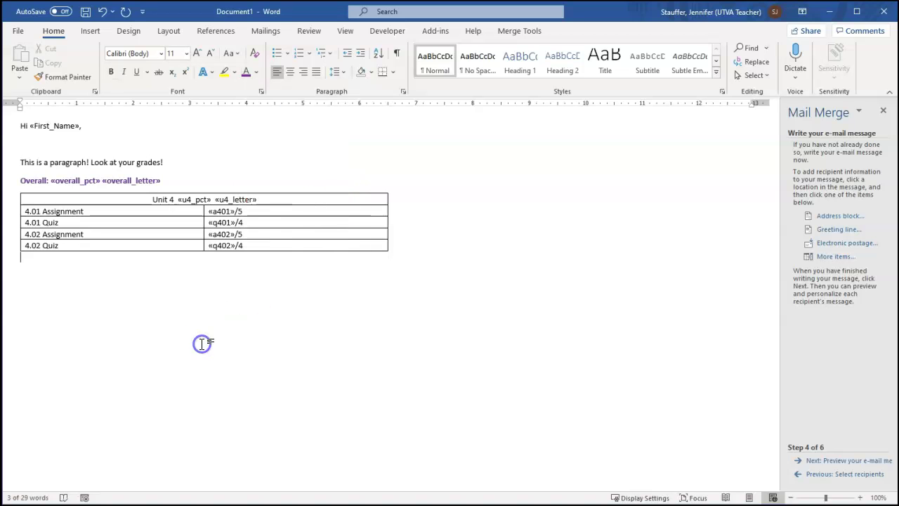
{"action": "left_click", "coordinate": [172, 162]}
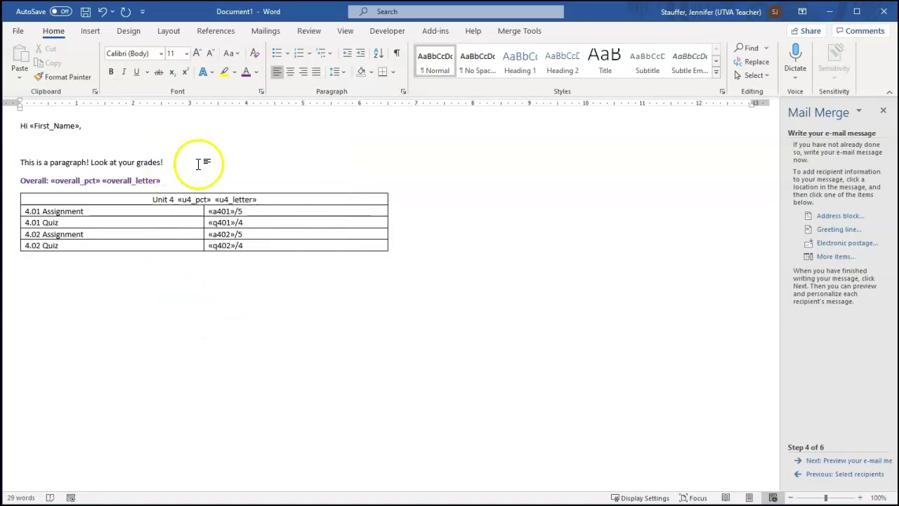
- Narrow the Unit 4 grade table by dragging its right and middle borders left
{"action": "left_click", "coordinate": [383, 221]}
{"action": "left_click_drag", "start_coordinate": [388, 222], "coordinate": [264, 222]}
{"action": "left_click_drag", "start_coordinate": [202, 221], "coordinate": [137, 222]}
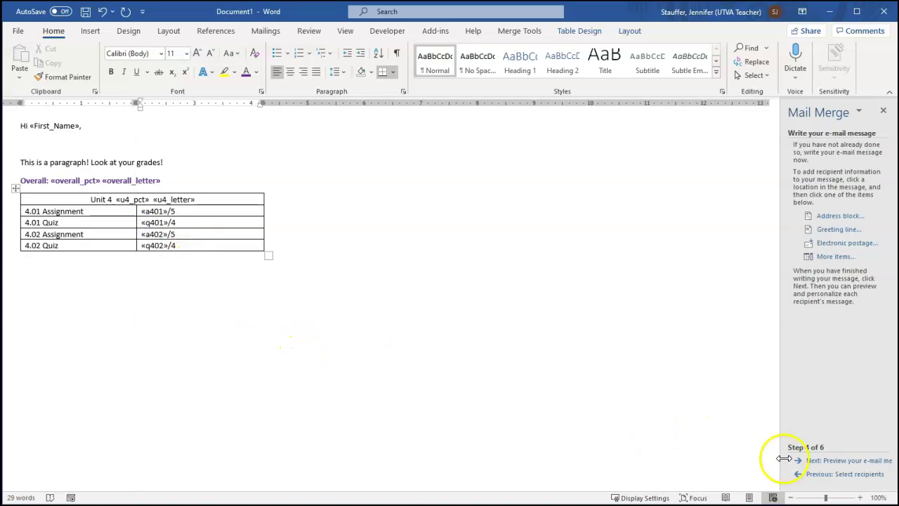
- Advance to the e-mail preview step and view the first few recipients' merged messages
{"action": "left_click", "coordinate": [823, 463]}
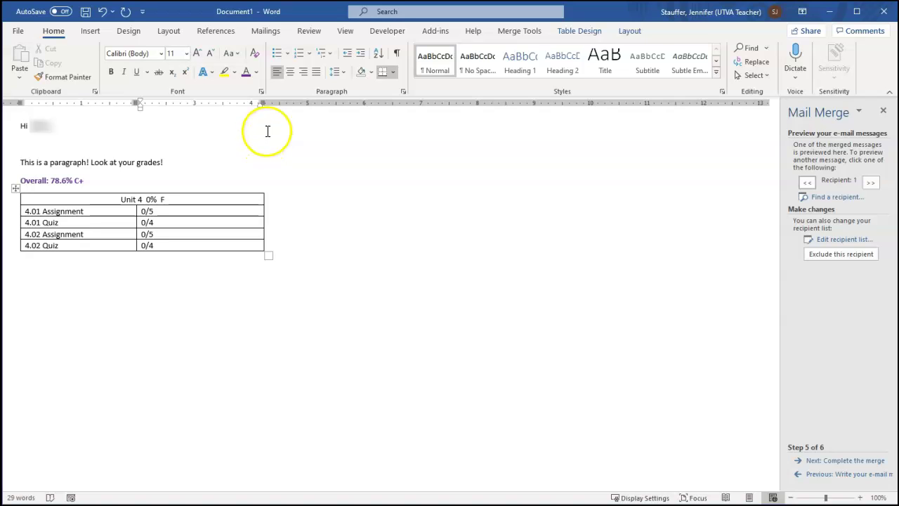
{"action": "left_click", "coordinate": [266, 31]}
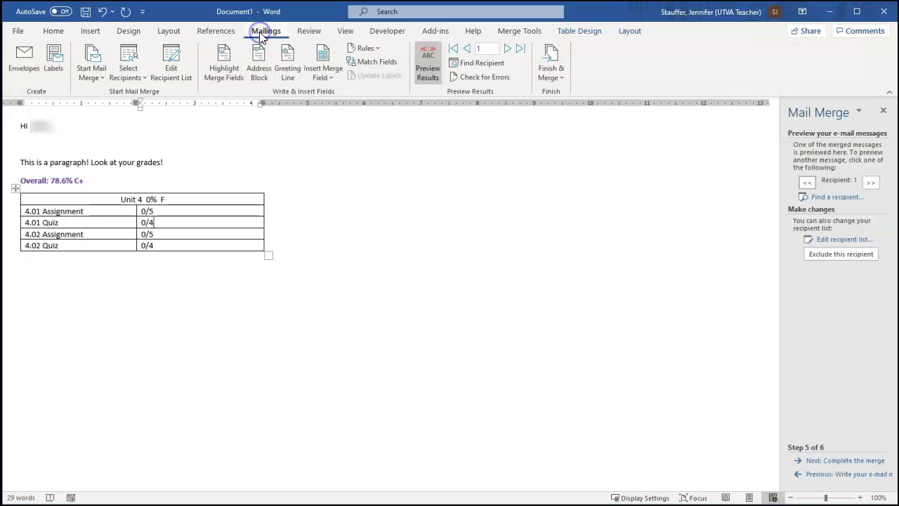
{"action": "left_click", "coordinate": [508, 49]}
{"action": "left_click", "coordinate": [508, 48]}
{"action": "left_click", "coordinate": [507, 48]}
{"action": "left_click", "coordinate": [508, 49]}
- Page through the remaining recipients up to record 63, checking each student's merged grades
{"action": "left_click", "coordinate": [508, 49]}
{"action": "left_click", "coordinate": [508, 49]}
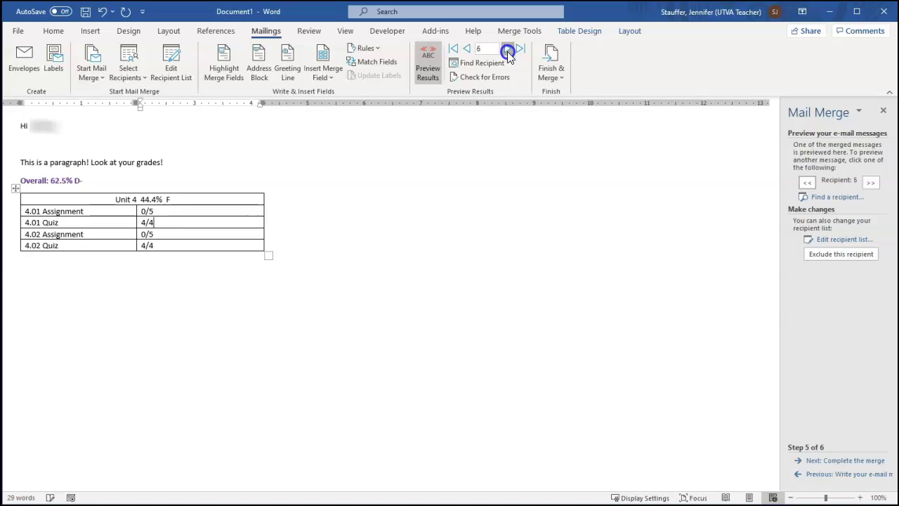
{"action": "left_click", "coordinate": [508, 48]}
{"action": "left_click", "coordinate": [508, 48]}
{"action": "double_click", "coordinate": [508, 48]}
{"action": "double_click", "coordinate": [508, 48]}
{"action": "left_click", "coordinate": [508, 48]}
{"action": "double_click", "coordinate": [508, 49]}
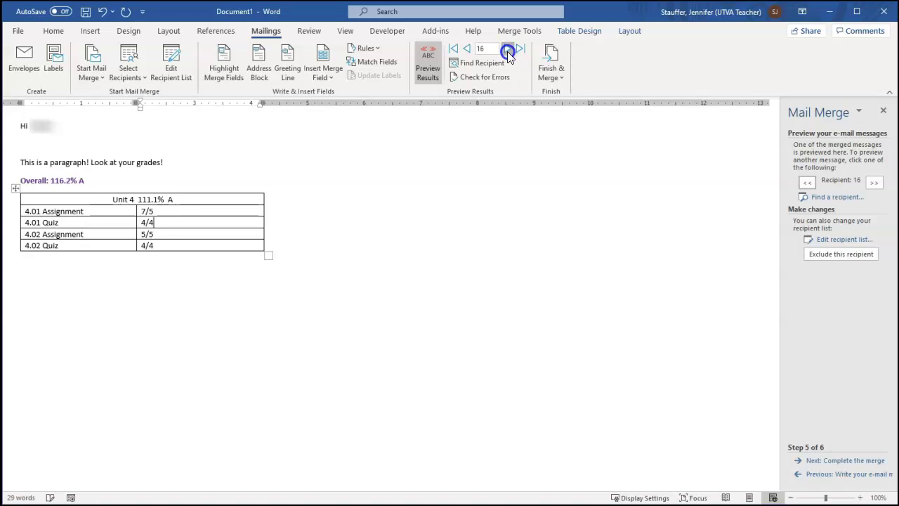
{"action": "double_click", "coordinate": [508, 48]}
{"action": "left_click", "coordinate": [508, 48]}
{"action": "left_click", "coordinate": [508, 49]}
{"action": "left_click", "coordinate": [508, 48]}
{"action": "left_click", "coordinate": [508, 48]}
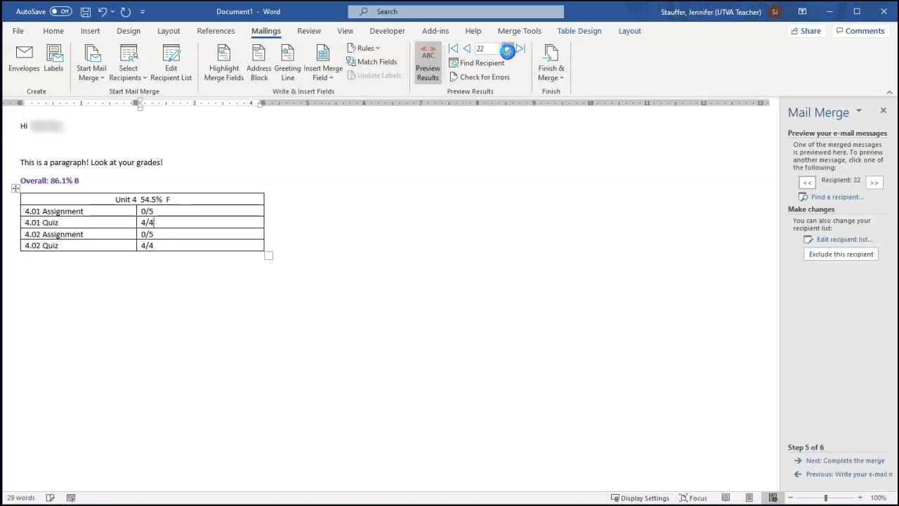
{"action": "left_click", "coordinate": [508, 49]}
{"action": "left_click", "coordinate": [508, 48]}
{"action": "left_click", "coordinate": [508, 49]}
{"action": "left_click", "coordinate": [508, 48]}
{"action": "left_click", "coordinate": [508, 49]}
{"action": "left_click", "coordinate": [508, 49]}
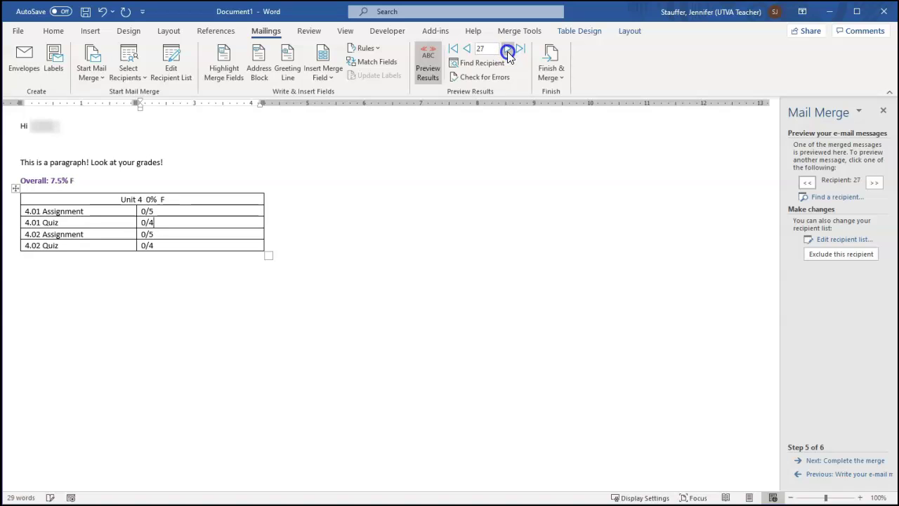
{"action": "left_click", "coordinate": [508, 48]}
{"action": "left_click", "coordinate": [508, 48]}
{"action": "double_click", "coordinate": [508, 48]}
{"action": "left_click", "coordinate": [508, 49]}
{"action": "double_click", "coordinate": [508, 49]}
{"action": "left_click", "coordinate": [508, 49]}
{"action": "double_click", "coordinate": [508, 49]}
{"action": "left_click", "coordinate": [508, 49]}
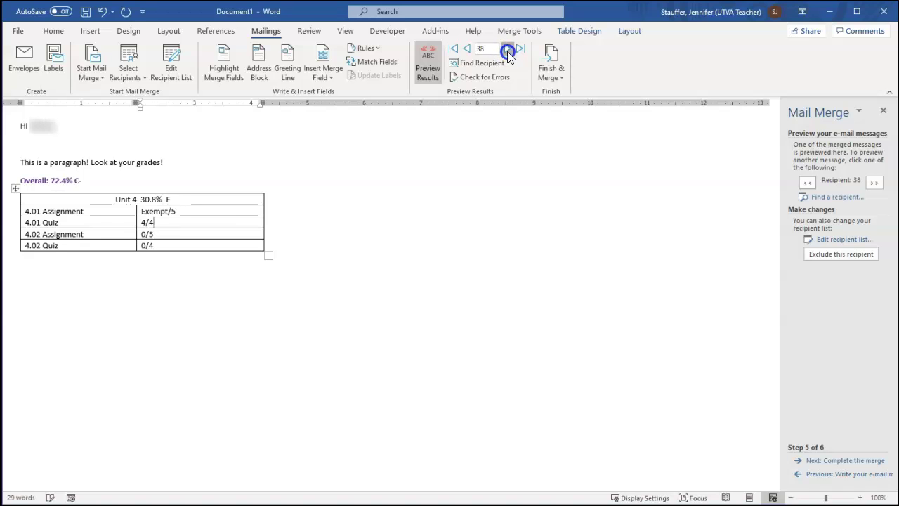
{"action": "double_click", "coordinate": [508, 48]}
{"action": "double_click", "coordinate": [507, 50]}
{"action": "left_click", "coordinate": [508, 50]}
{"action": "double_click", "coordinate": [507, 49]}
{"action": "left_click", "coordinate": [507, 50]}
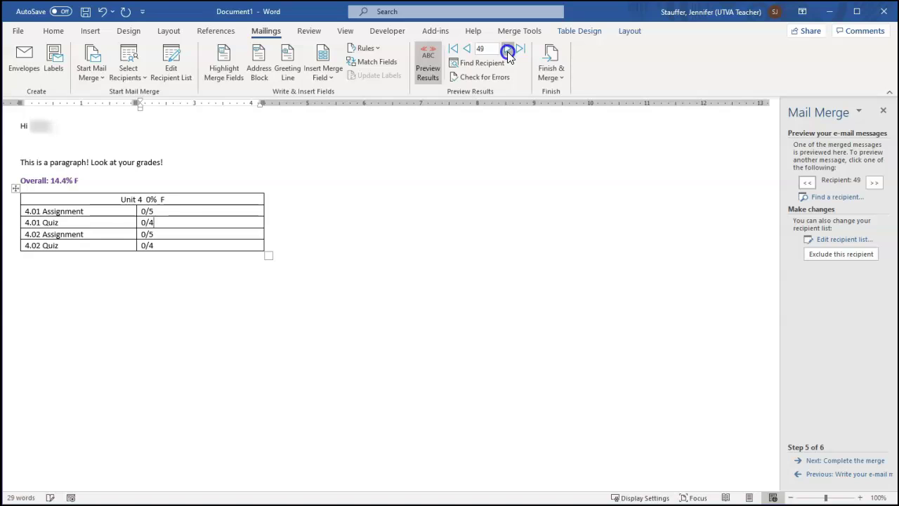
{"action": "double_click", "coordinate": [507, 50]}
{"action": "left_click", "coordinate": [508, 50]}
{"action": "double_click", "coordinate": [507, 50]}
{"action": "double_click", "coordinate": [508, 50]}
{"action": "double_click", "coordinate": [508, 50]}
{"action": "left_click", "coordinate": [507, 50]}
{"action": "double_click", "coordinate": [507, 50]}
{"action": "left_click", "coordinate": [507, 49]}
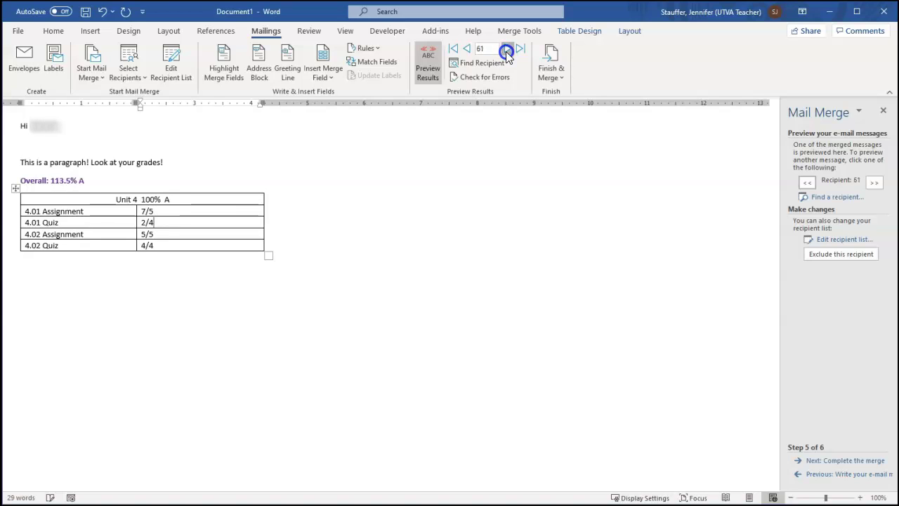
{"action": "double_click", "coordinate": [507, 50]}
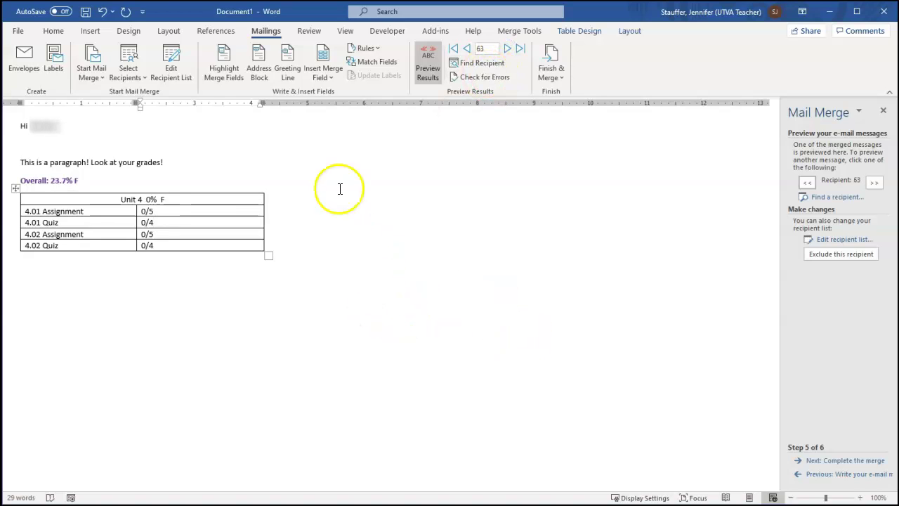
- Start completing the merge to e-mail, addressing messages to the Email field
{"action": "left_click", "coordinate": [843, 461]}
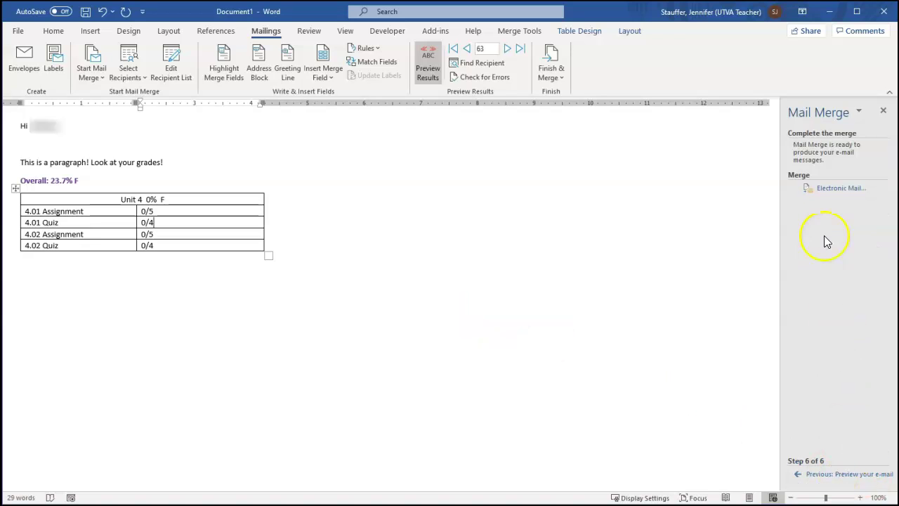
{"action": "left_click", "coordinate": [843, 192]}
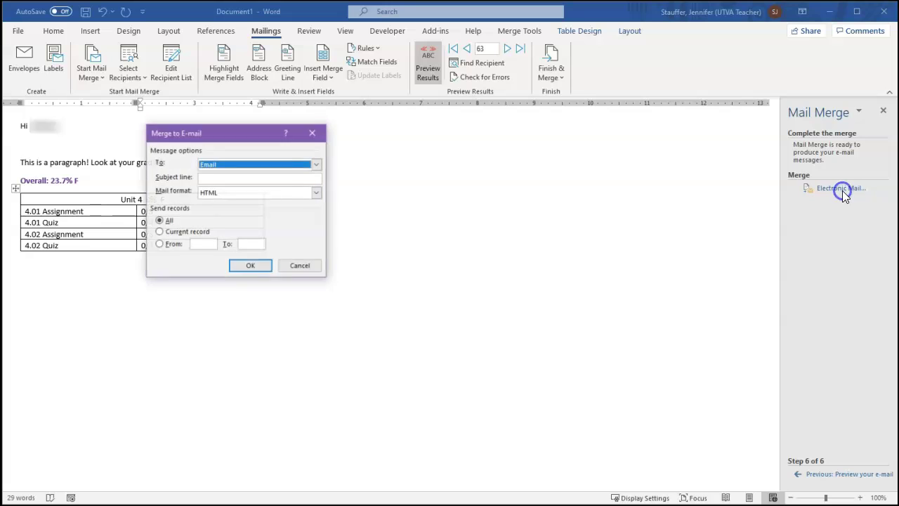
{"action": "left_click", "coordinate": [317, 165]}
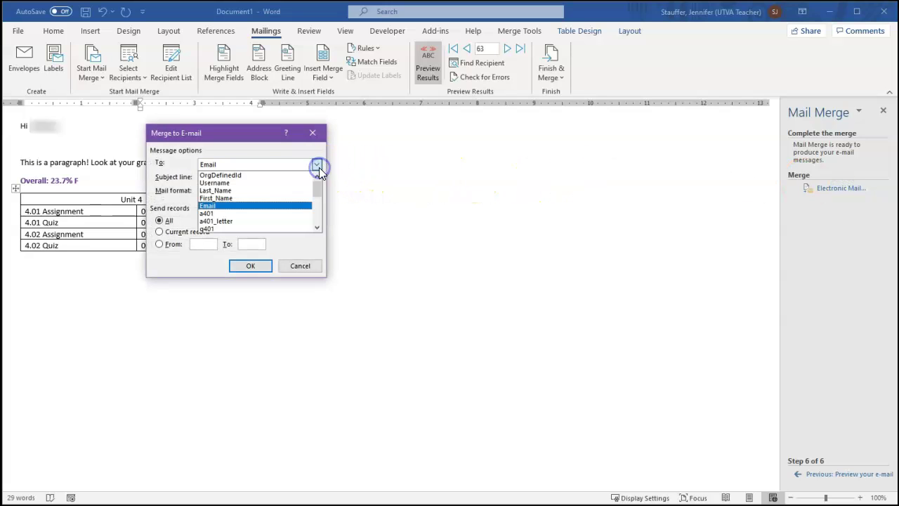
{"action": "left_click", "coordinate": [273, 208]}
- Give the subject 'Progress Report', keep HTML format, then cancel without sending
{"action": "left_click", "coordinate": [263, 180]}
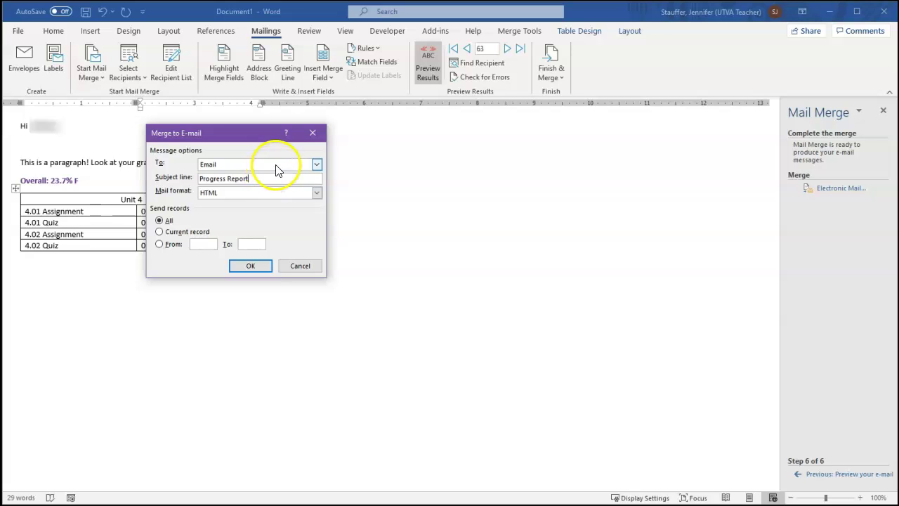
{"action": "left_click", "coordinate": [317, 192]}
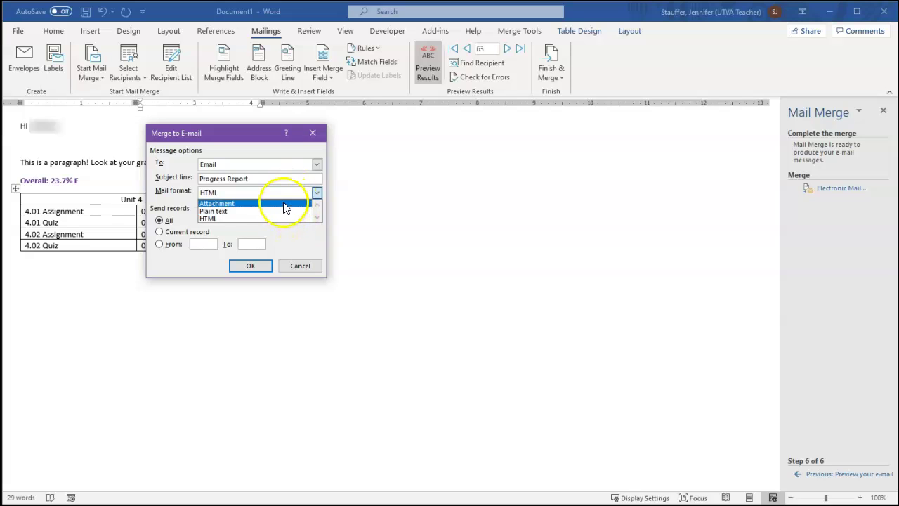
{"action": "left_click", "coordinate": [278, 219]}
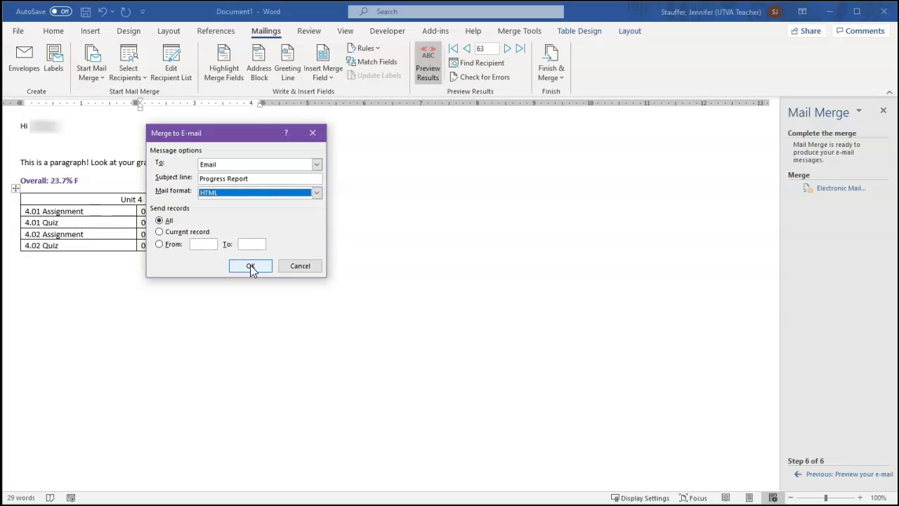
{"action": "left_click", "coordinate": [294, 269]}
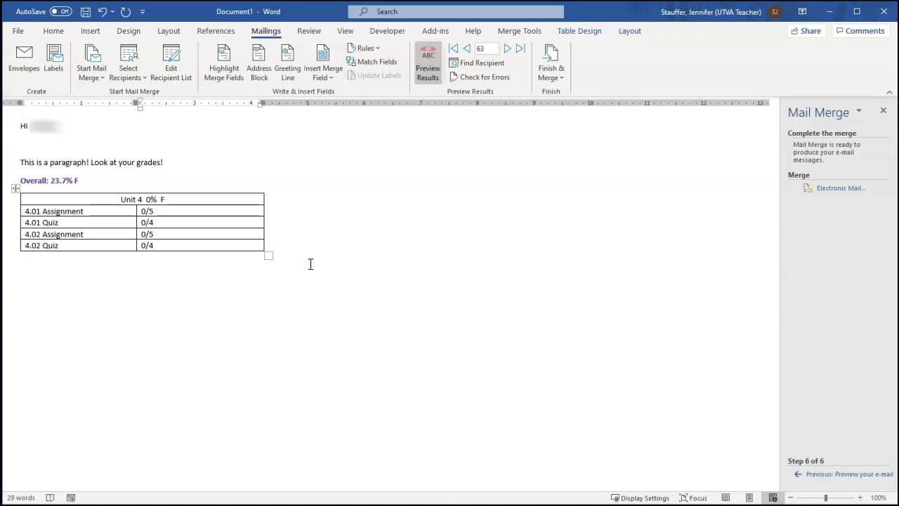
{"action": "left_click", "coordinate": [231, 353]}
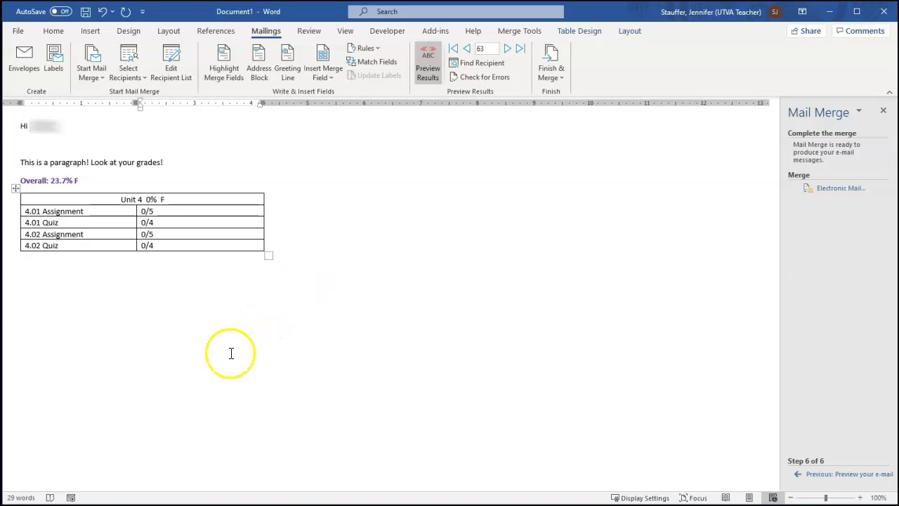